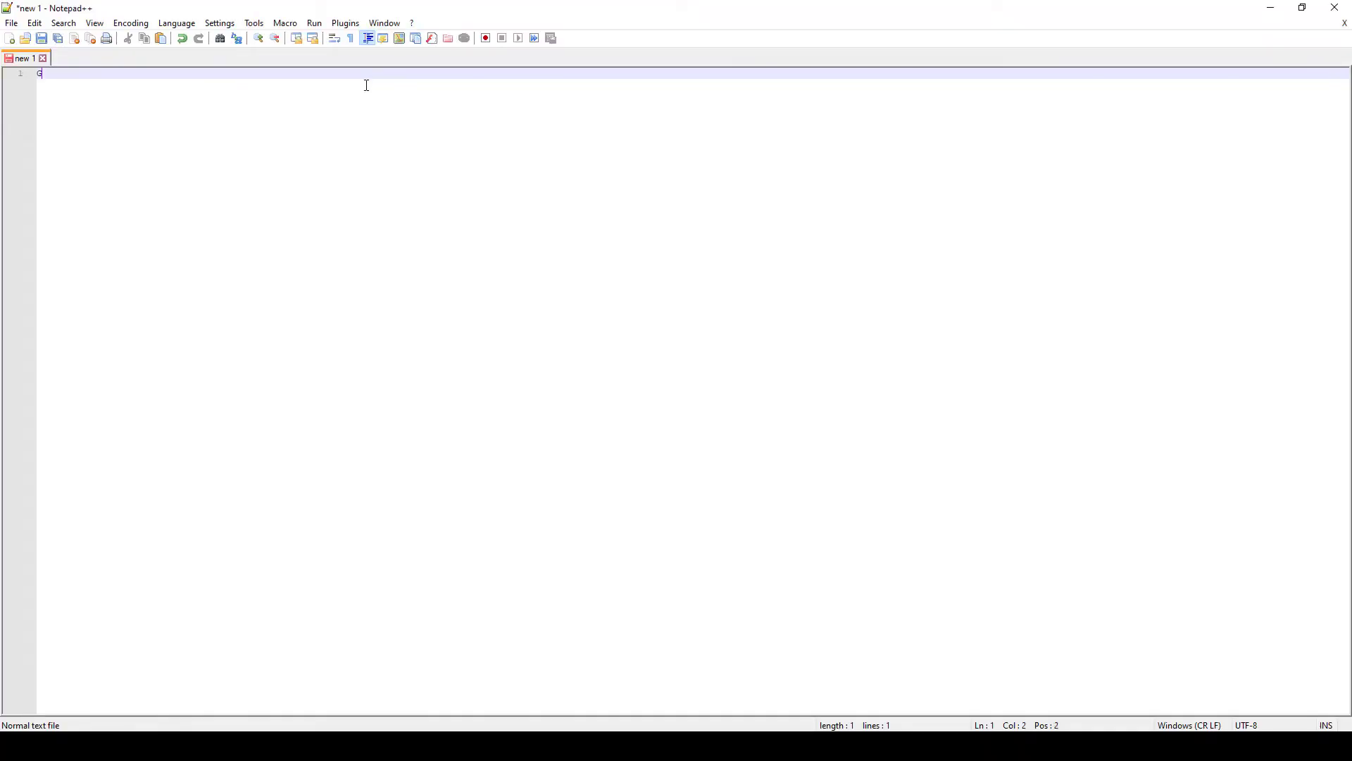
Write the GroupName,linked_account_id header with Finance and Engineering,123456789 rows.
text(roupName,linked_)
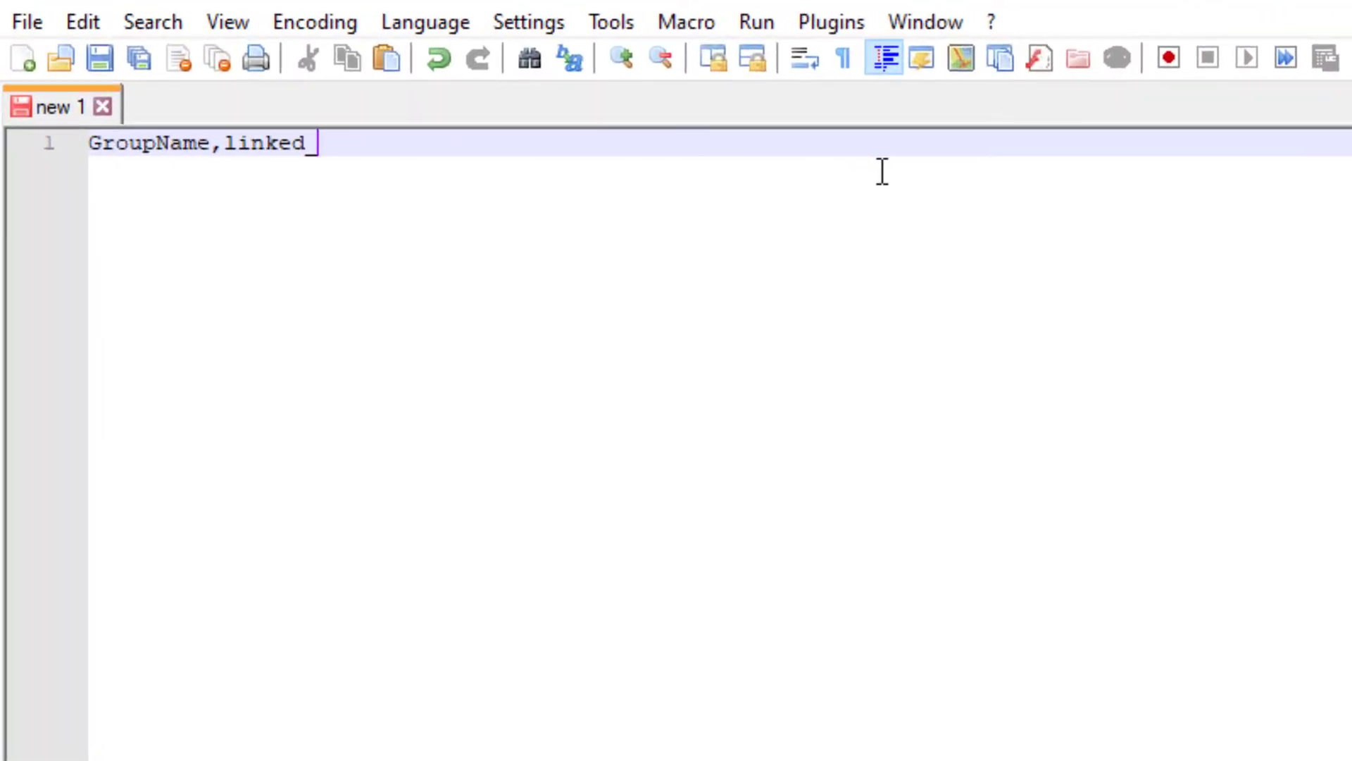
text(account_id)
key(Return)
text(Finance,)
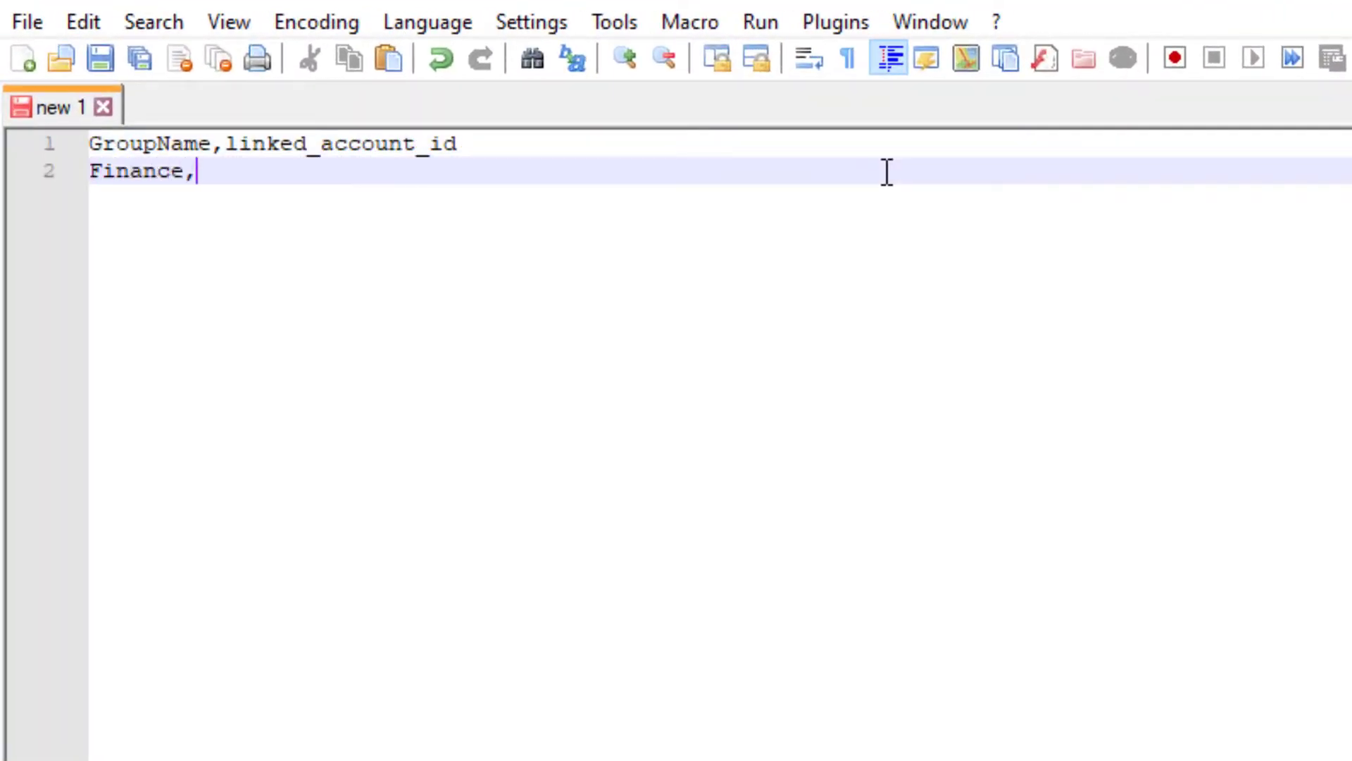
key(Return)
text(Engineering,)
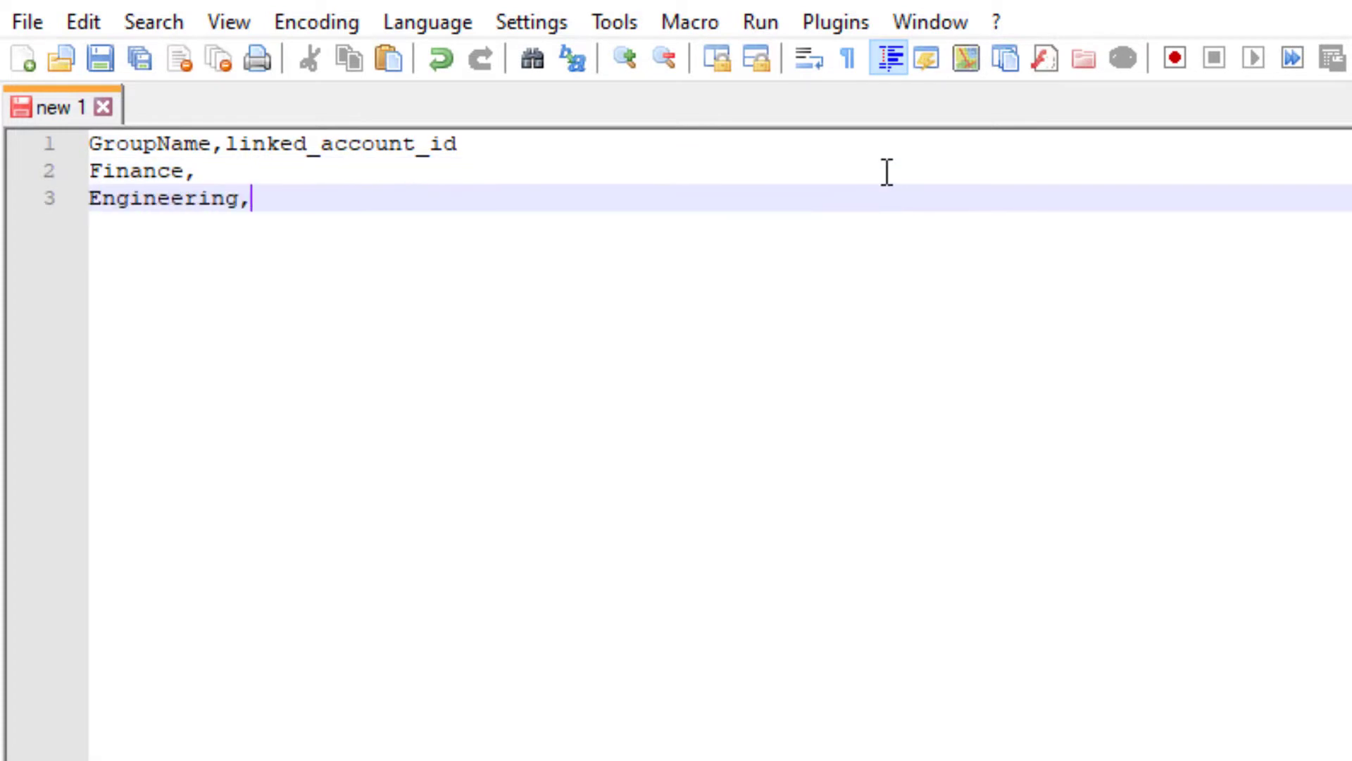
text(123456789626)
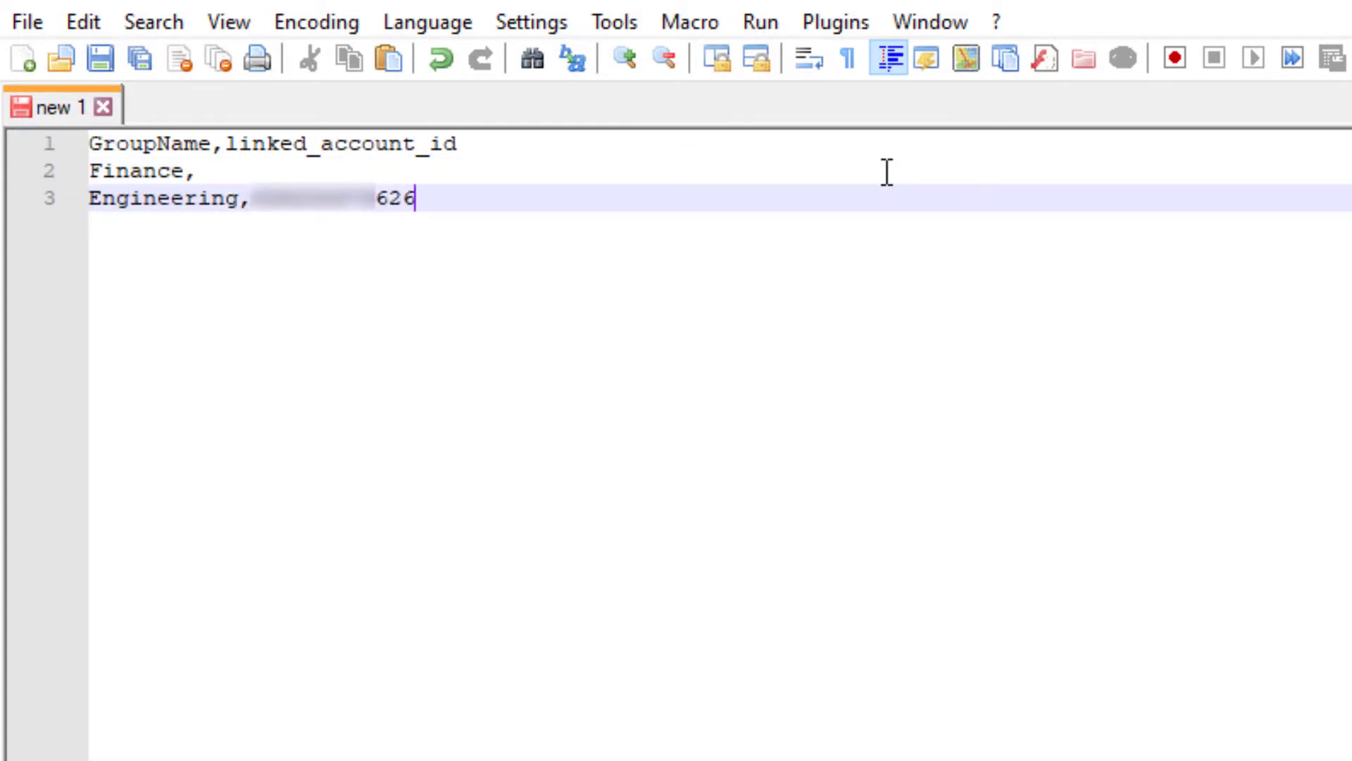
Save the document as CUDOS_permissions.csv.
click(28, 22)
click(584, 348)
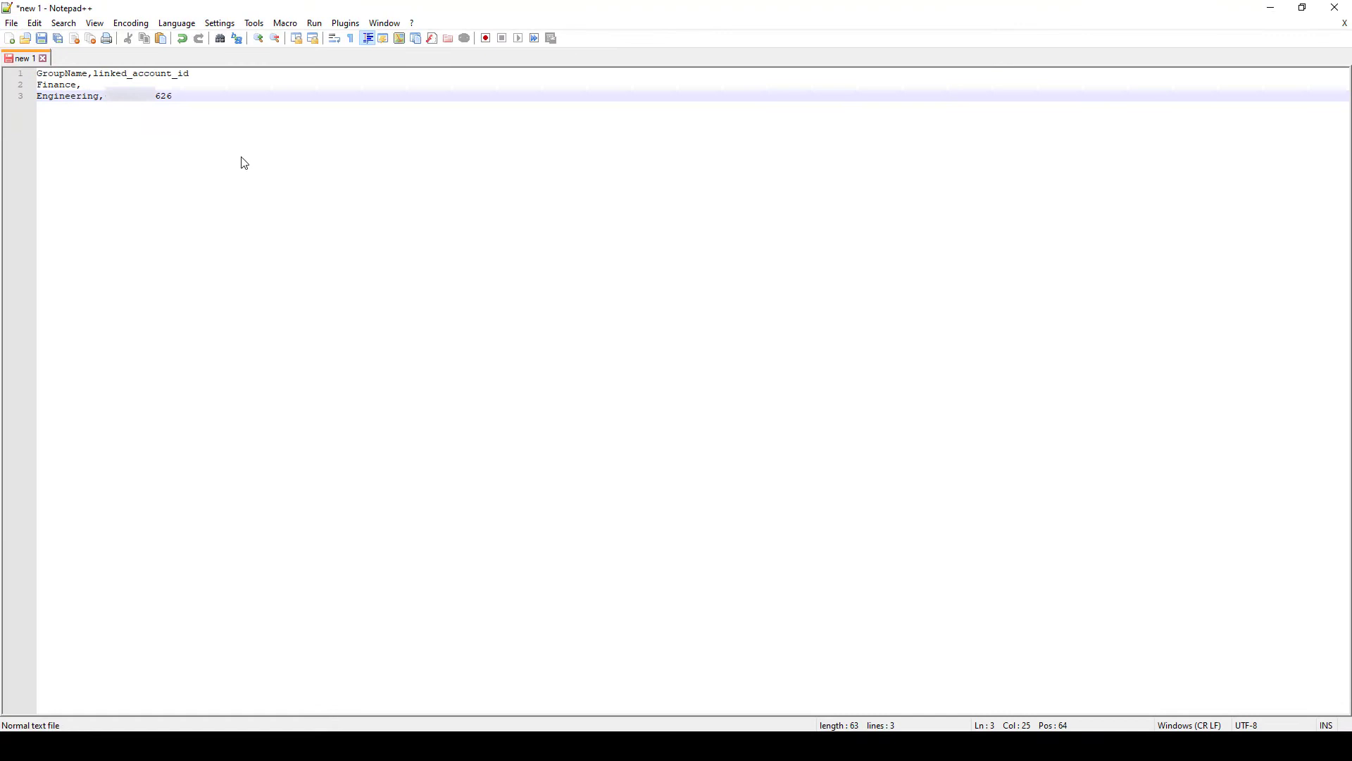
click(224, 341)
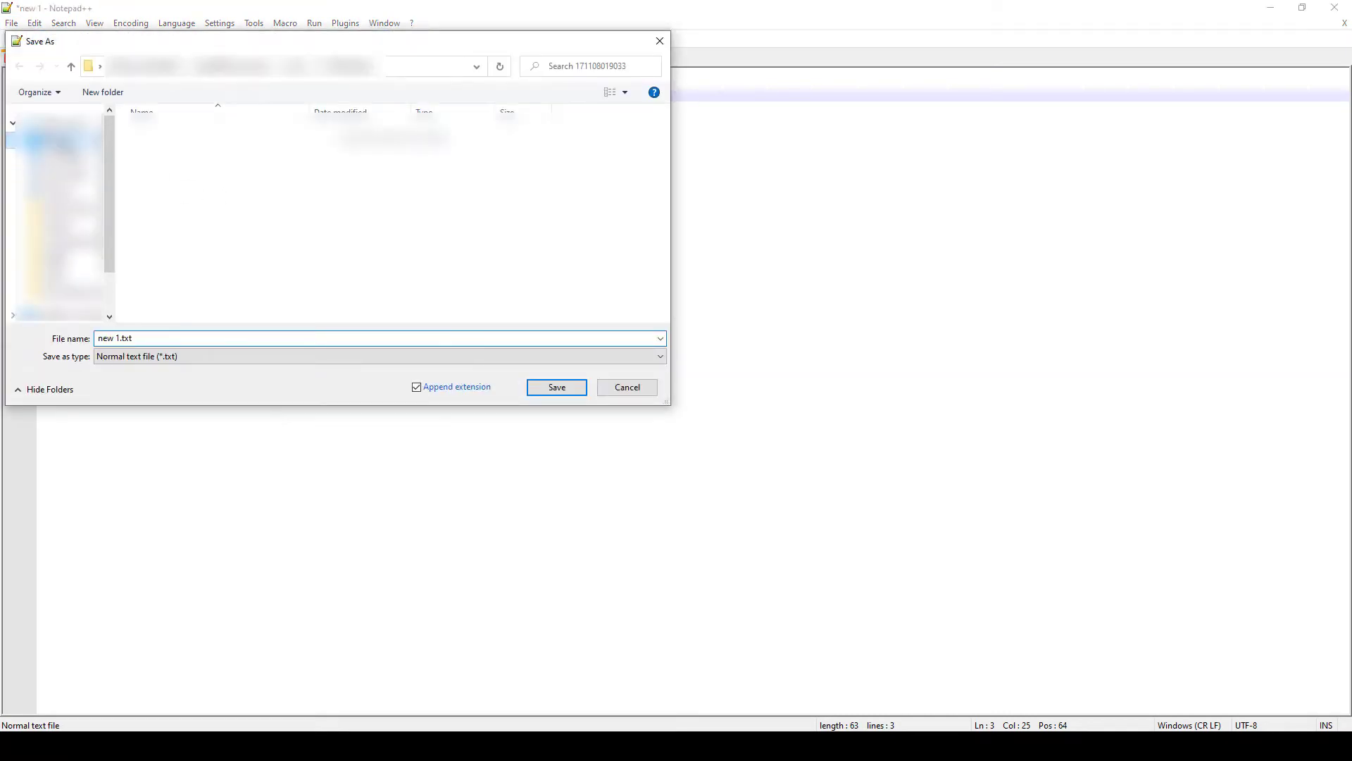
double_click(214, 337)
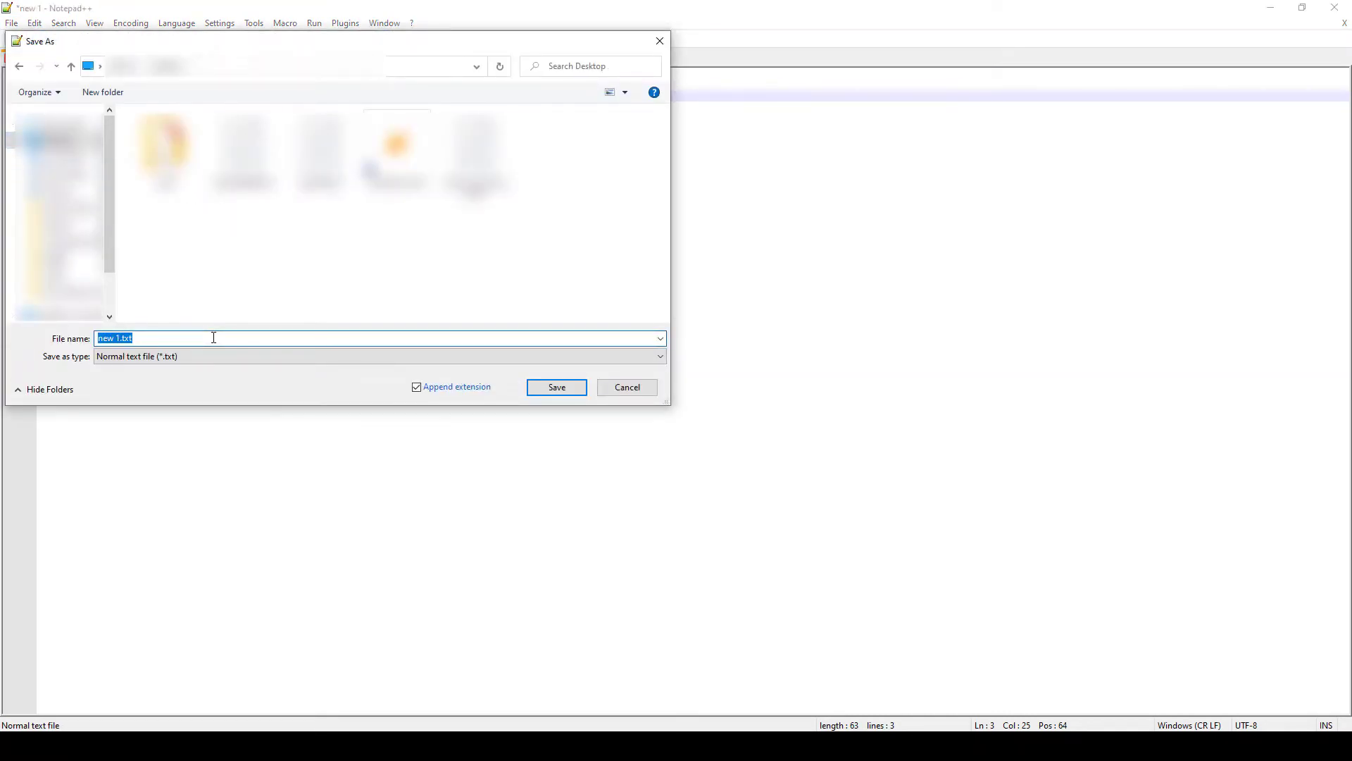
text(CUDOS_permissions.csv)
click(552, 391)
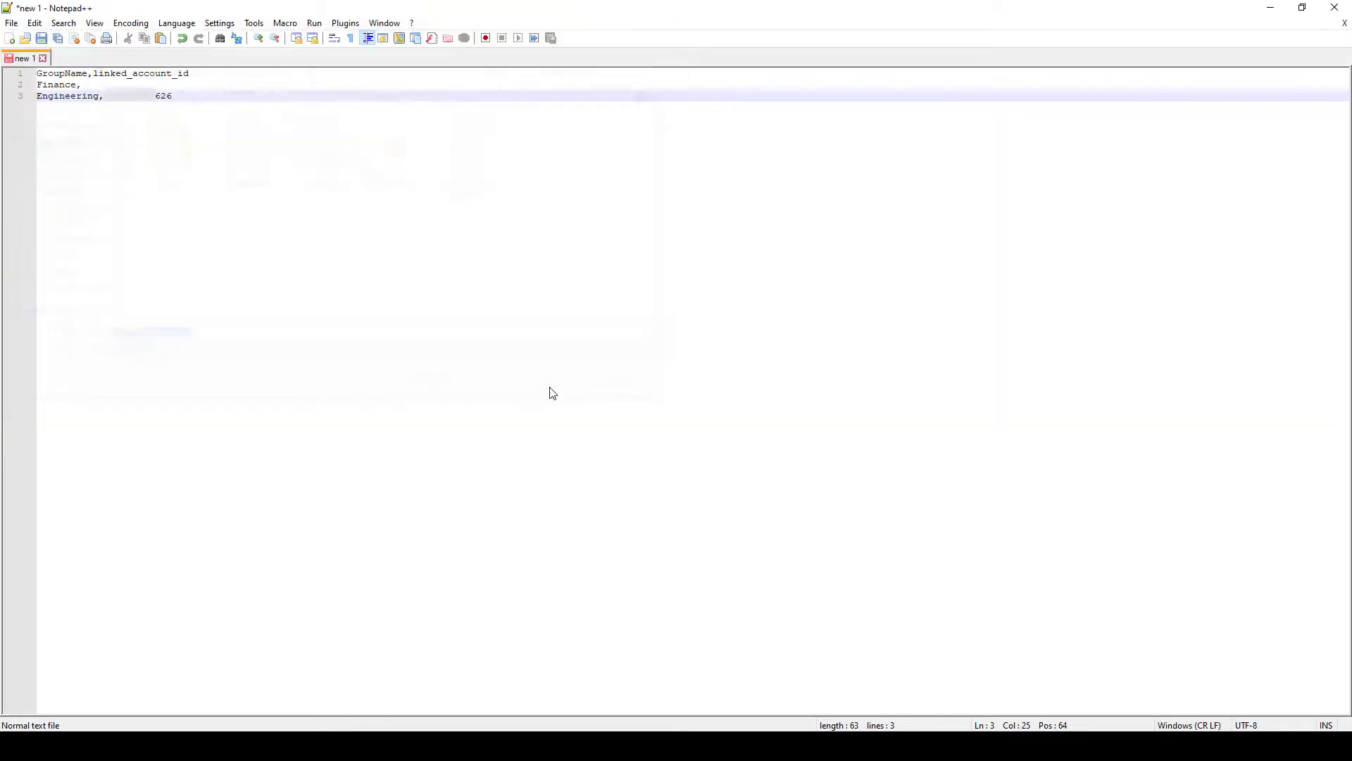
Drop CUDOS_permissions.csv onto the quicksightpermission bucket page and upload it.
click(1272, 9)
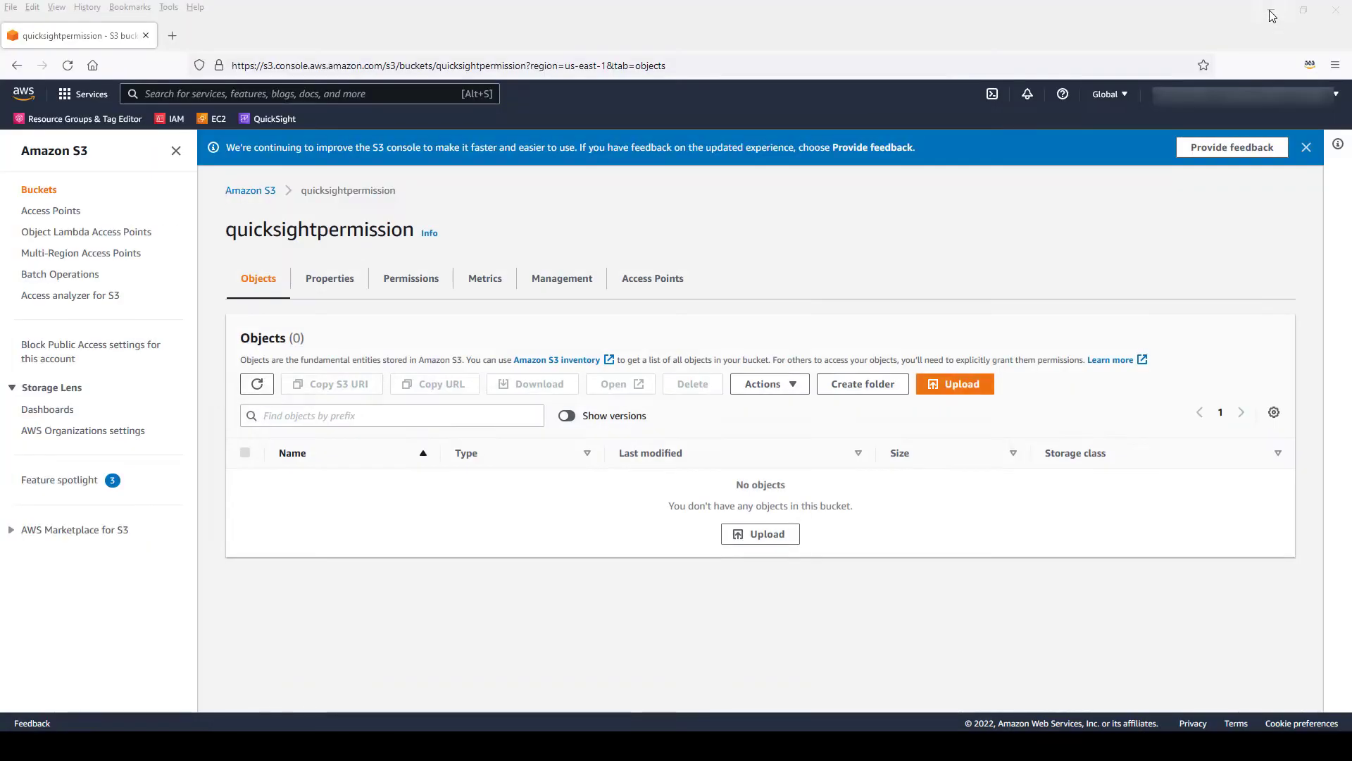
drag(1351, 634, 652, 529)
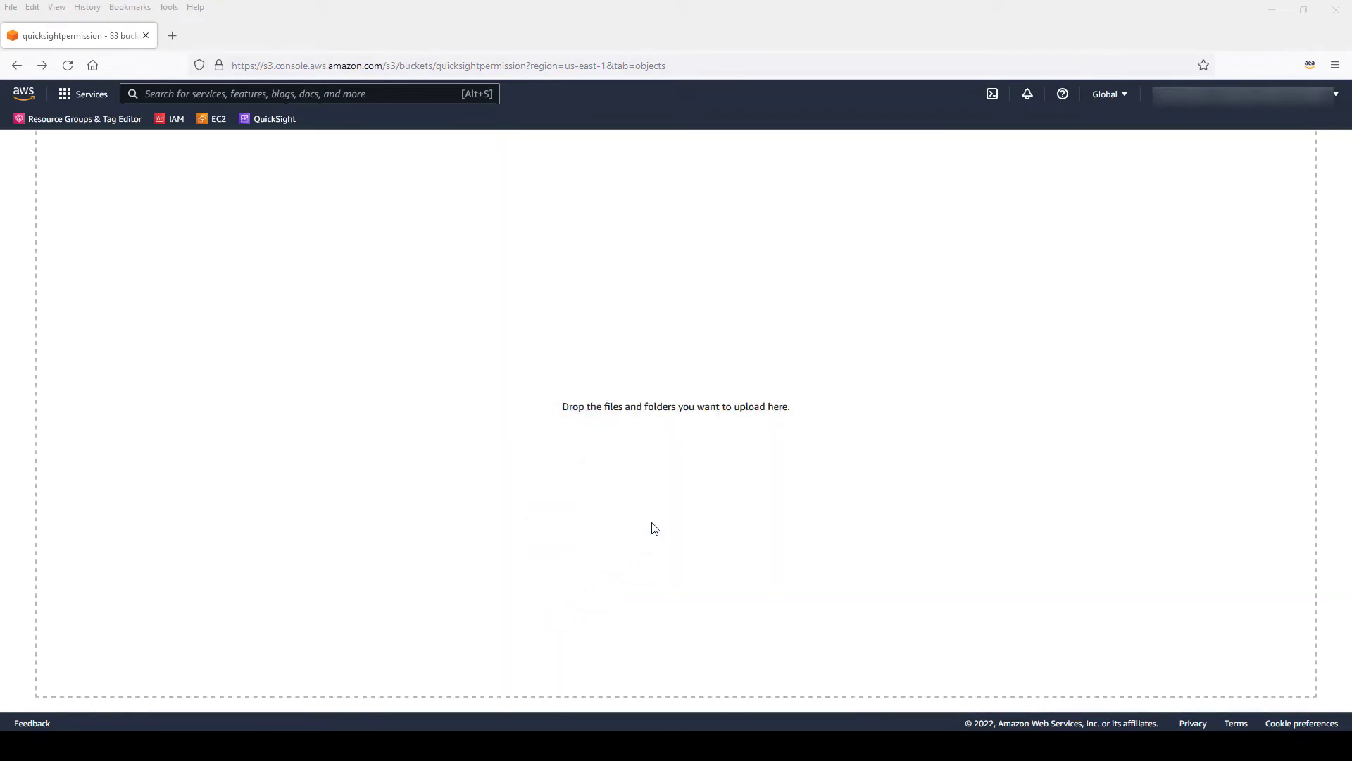
scroll(654, 528, down, 2)
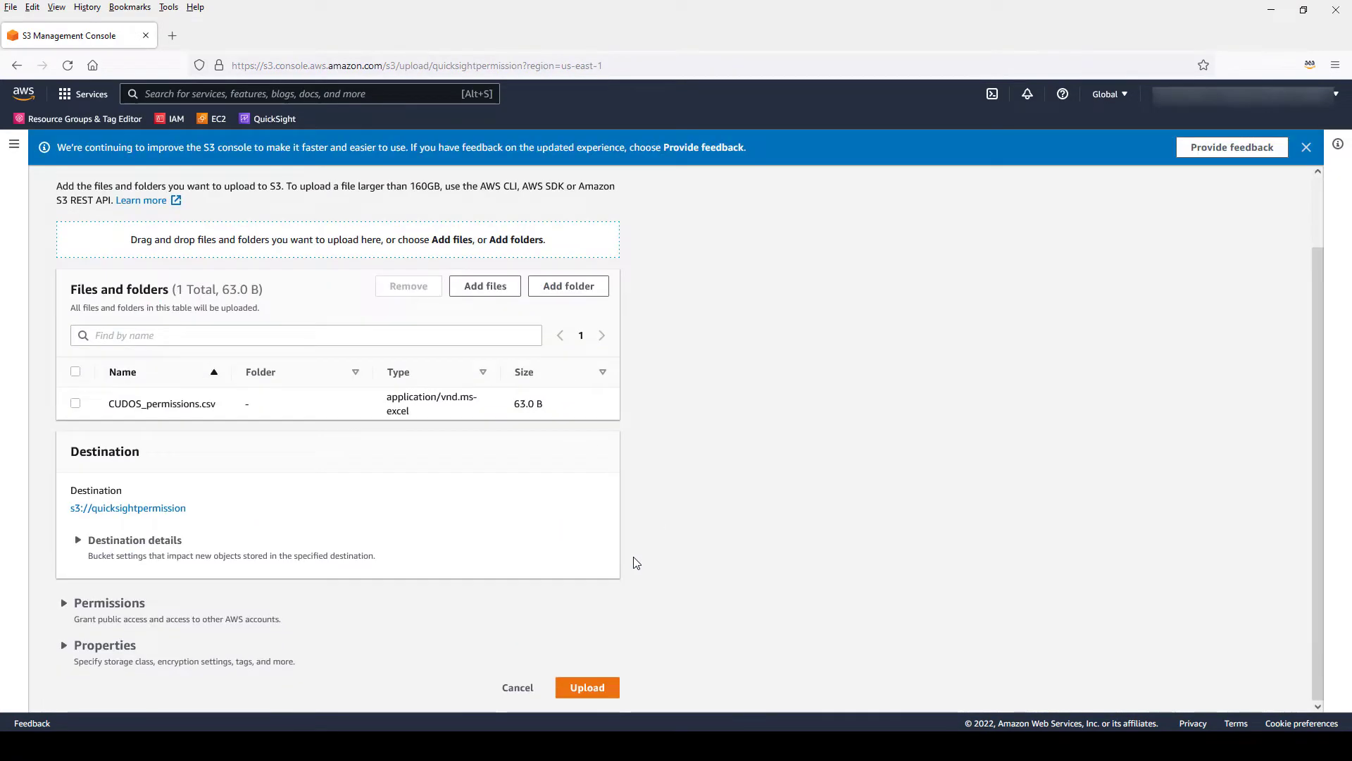
click(597, 688)
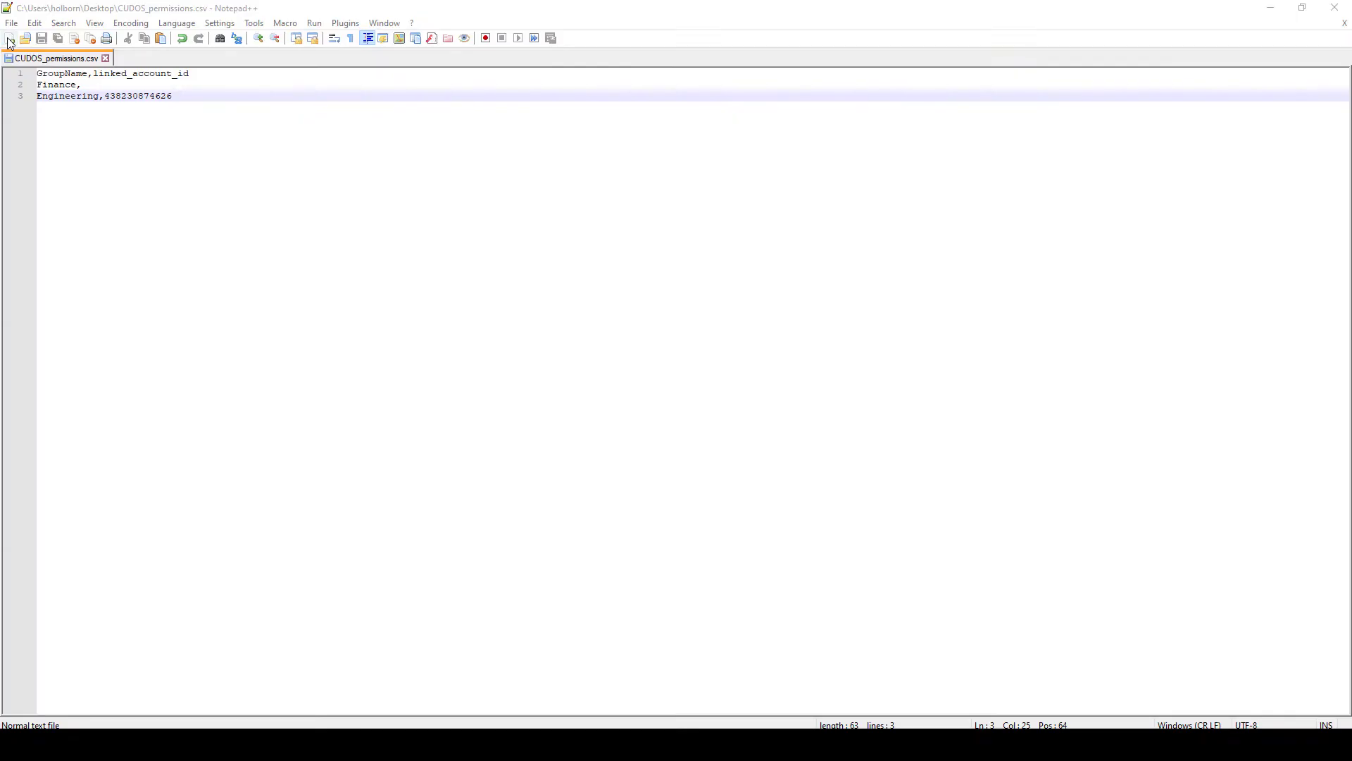
In a new document, write a JSON entries list with s3://quicksightpermission/CUDOS_permissions.csv marked mandatory.
click(10, 39)
text({)
key(Return)
text("entries")
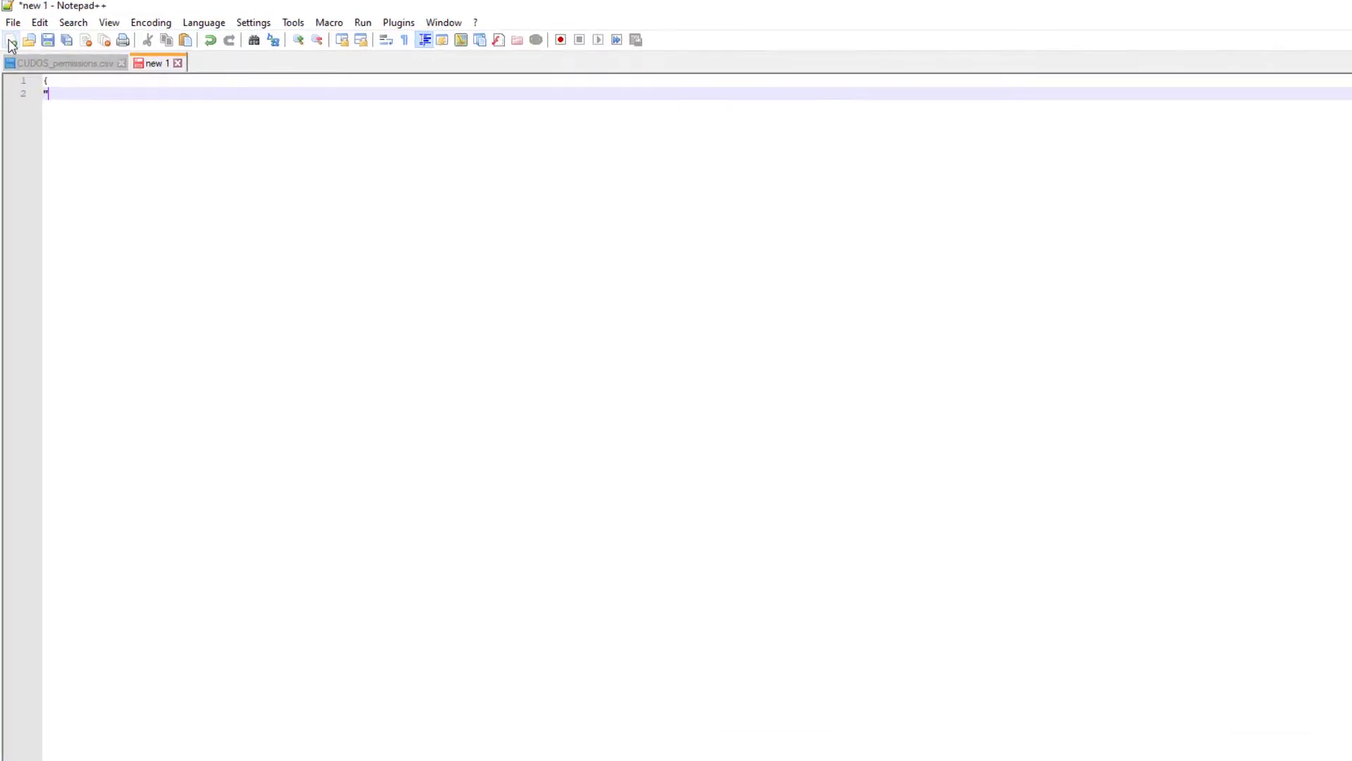
text(: [)
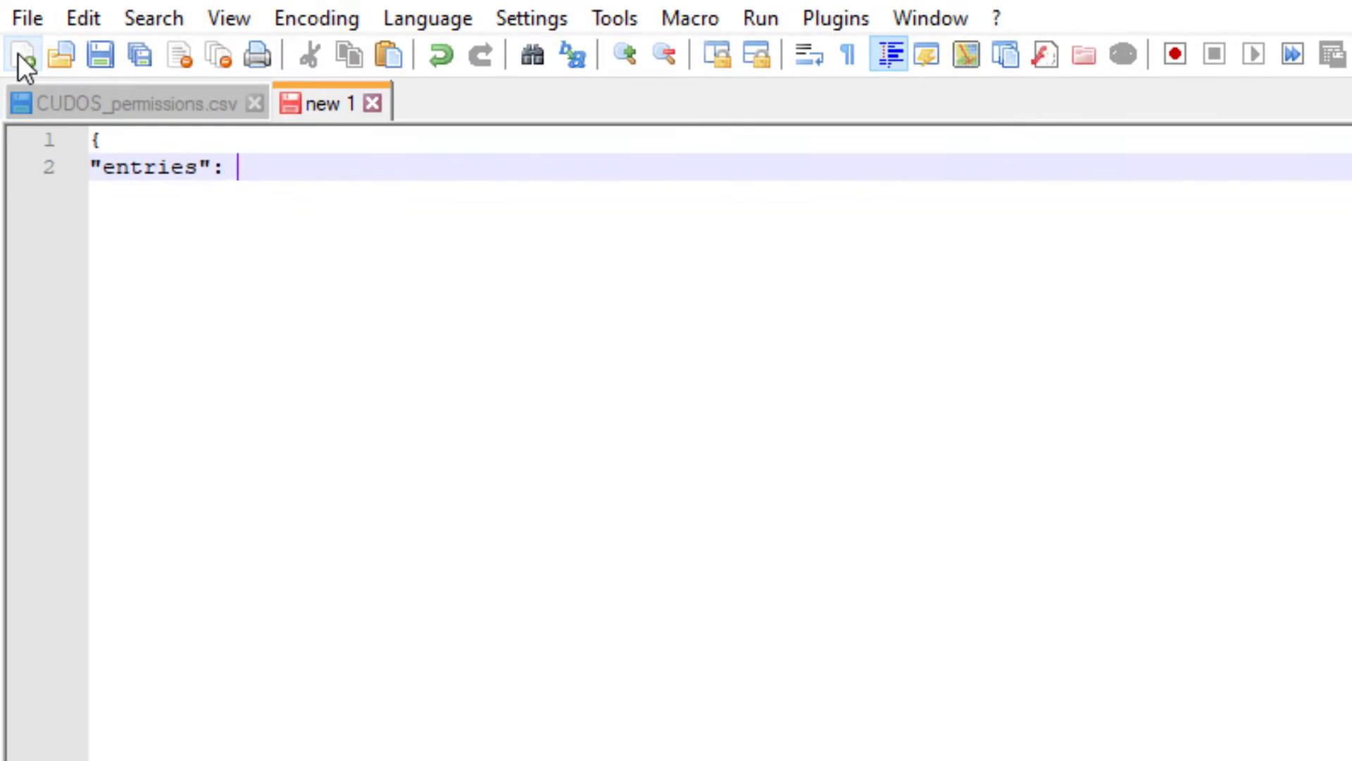
key(Return)
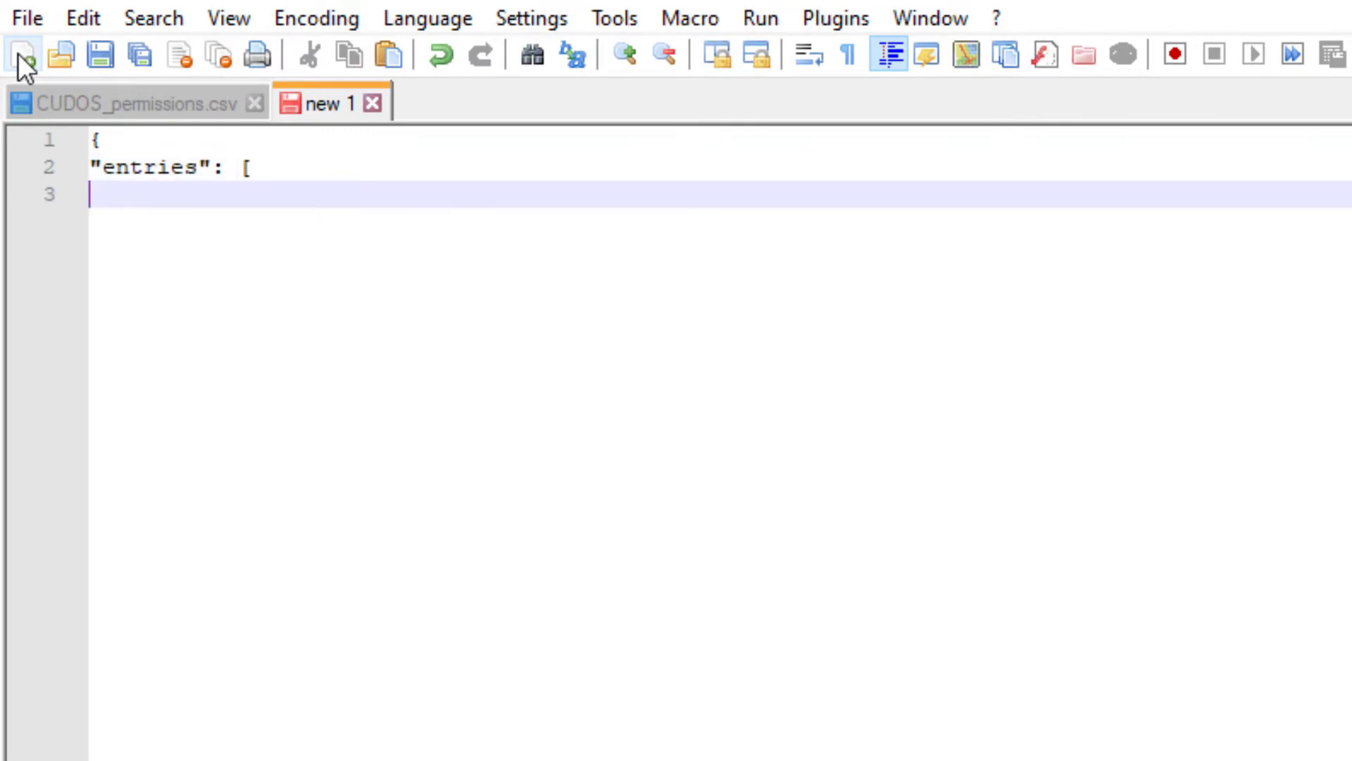
key(Tab)
text({"url":"s3://quic)
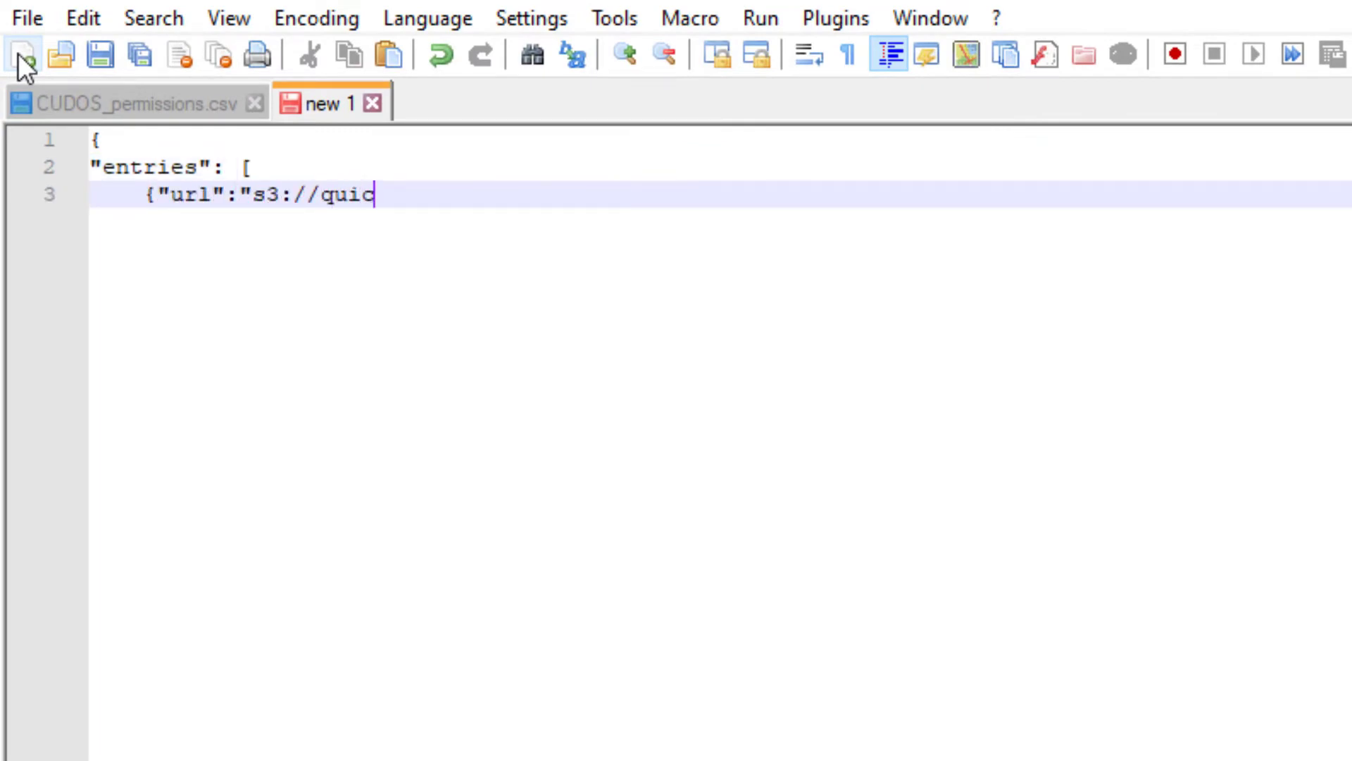
text(ksightpermission/)
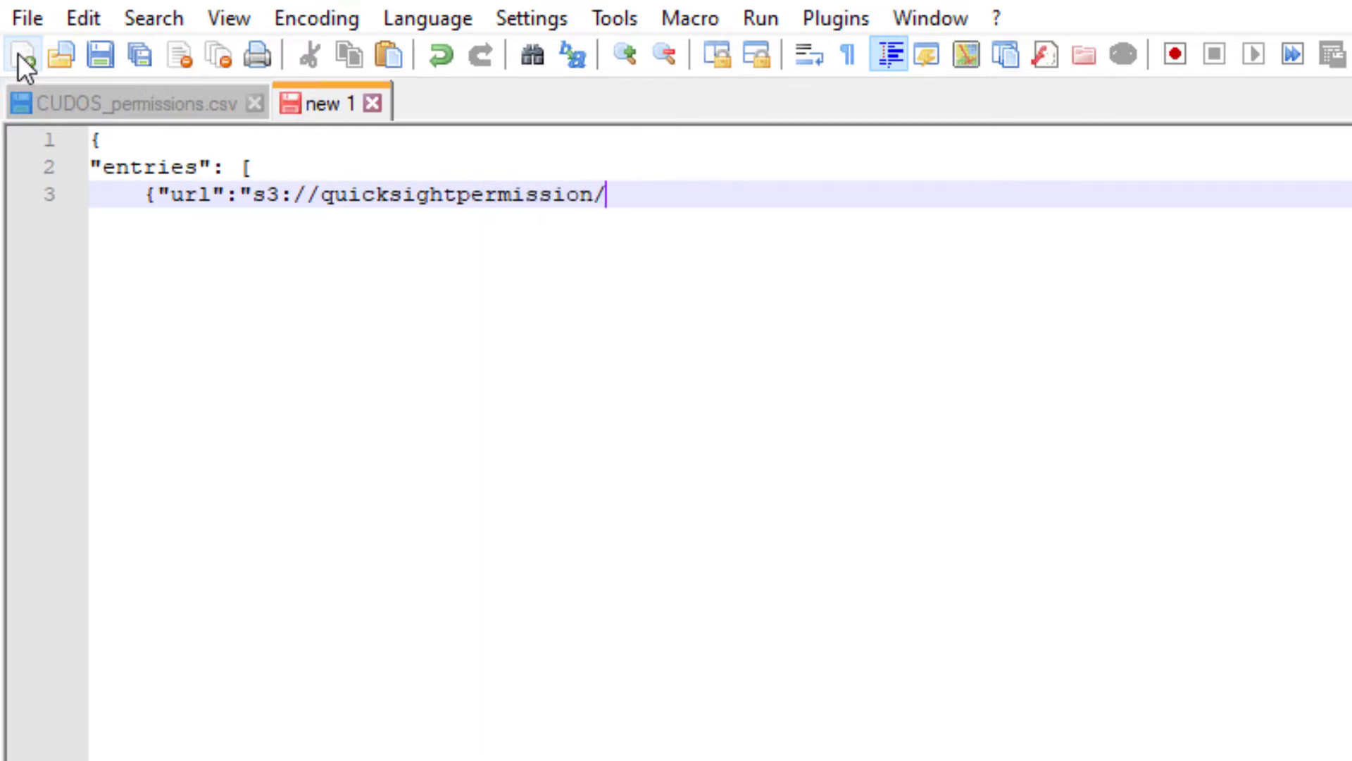
text(CUDOS_permiss)
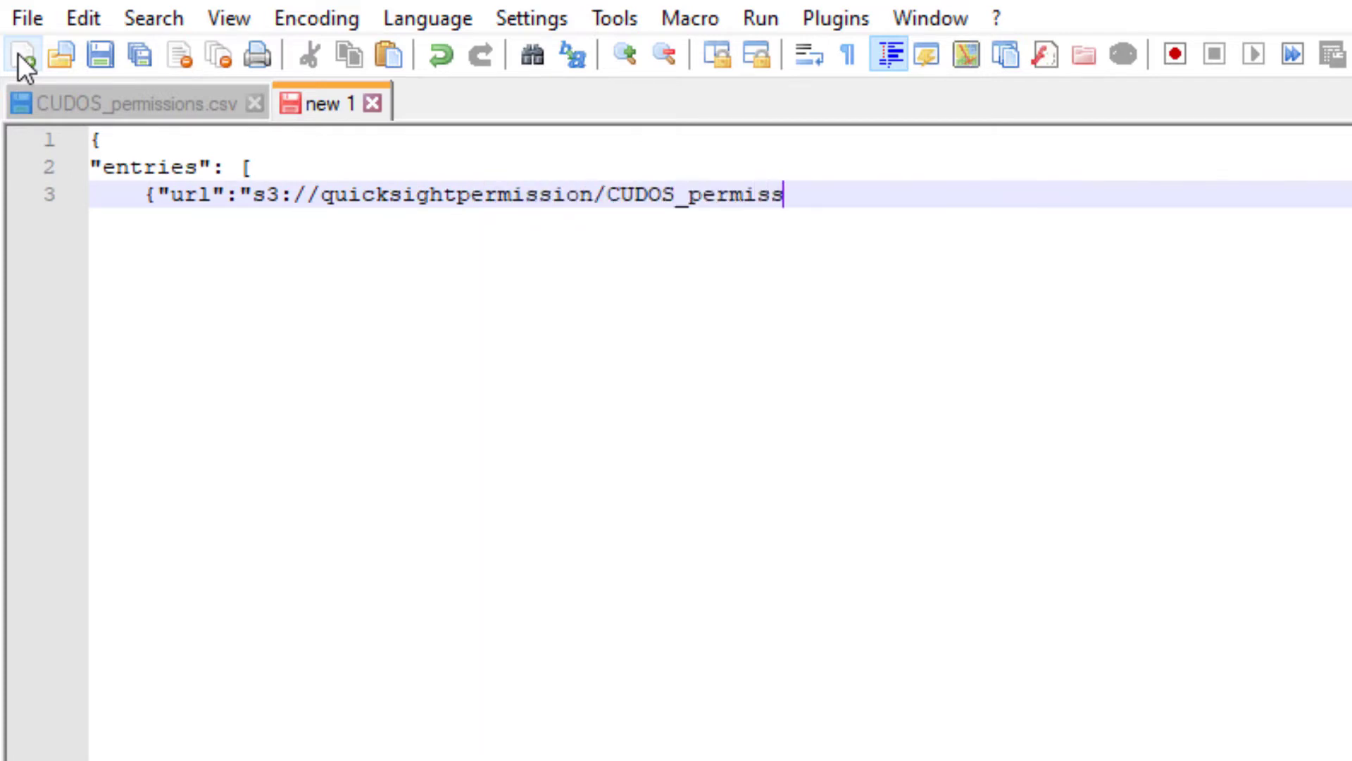
text(ions.csv", ")
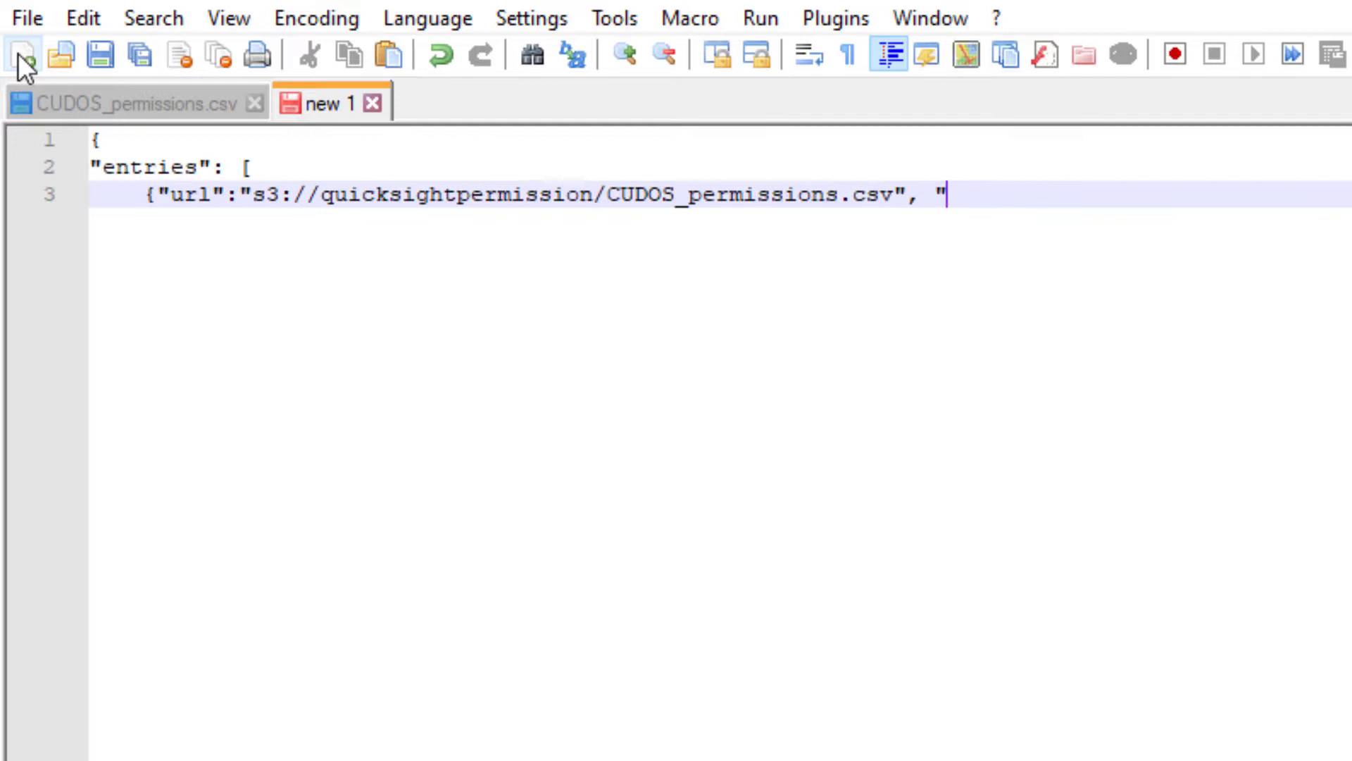
text(mandatory":true)
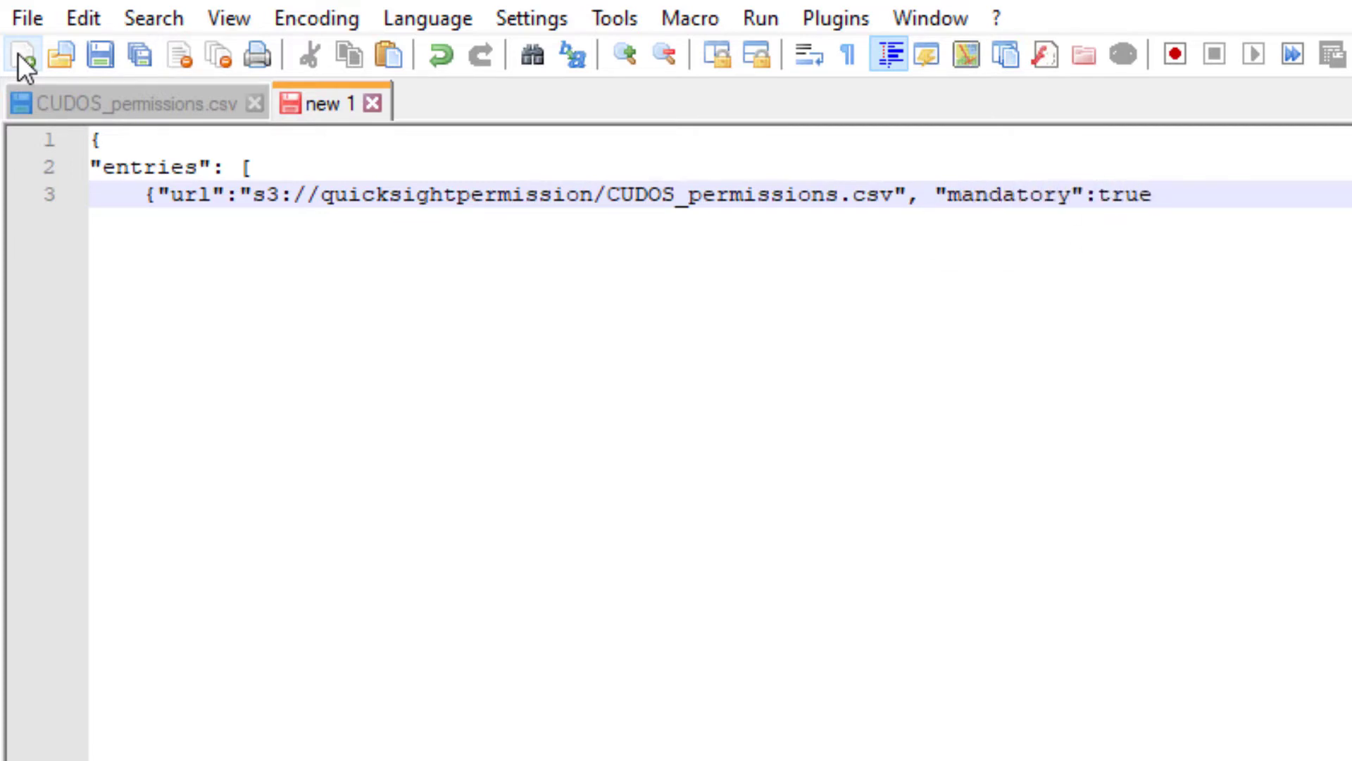
text(},)
key(Return)
text(])
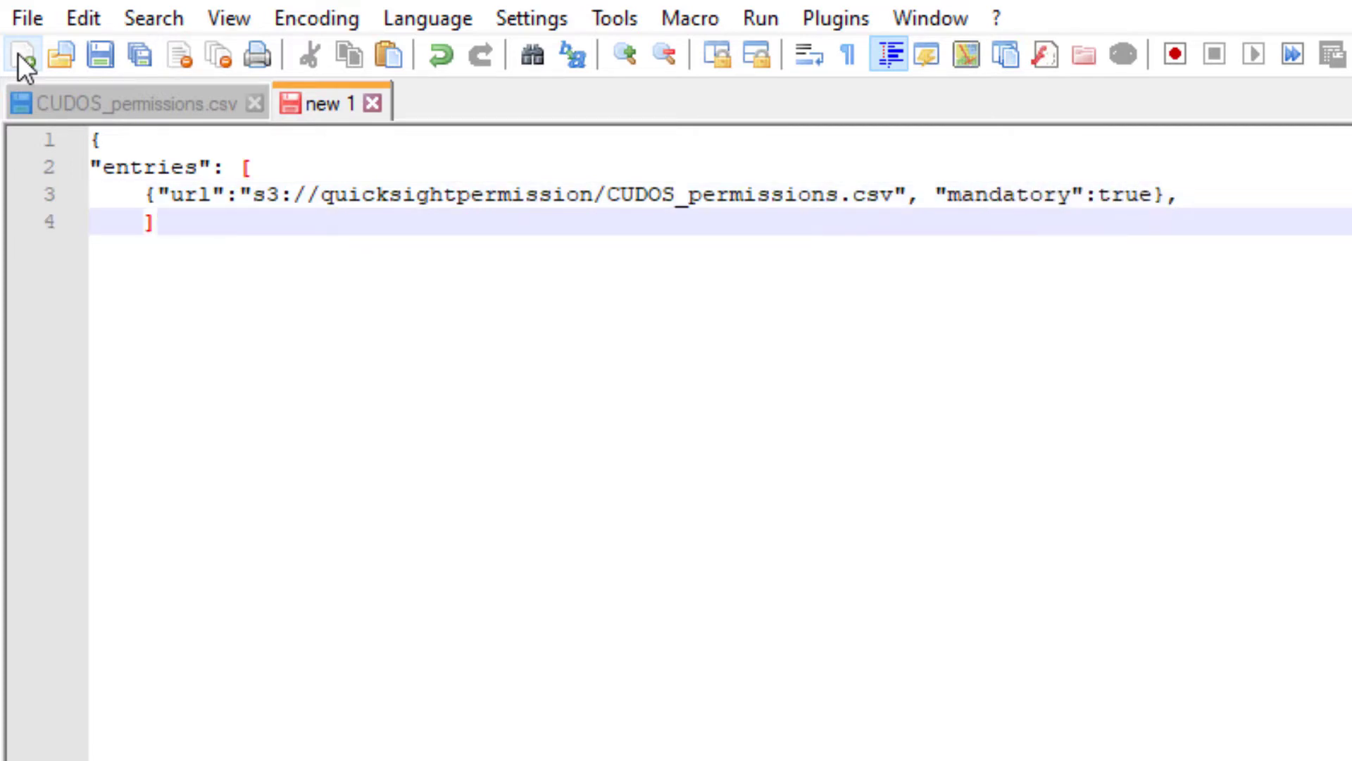
key(Return)
text(})
Save the manifest as CUDOS_manifest.json.
click(27, 18)
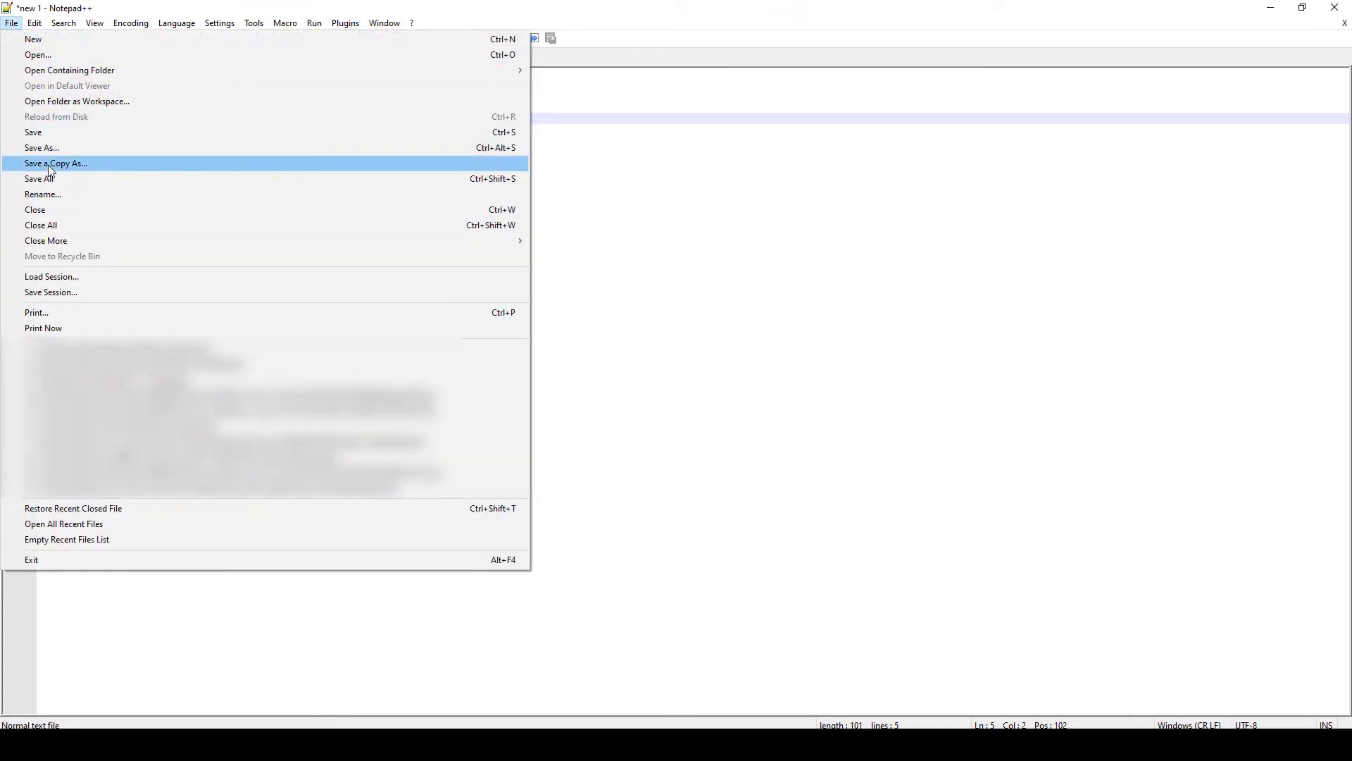
click(45, 147)
text(CUDOS_)
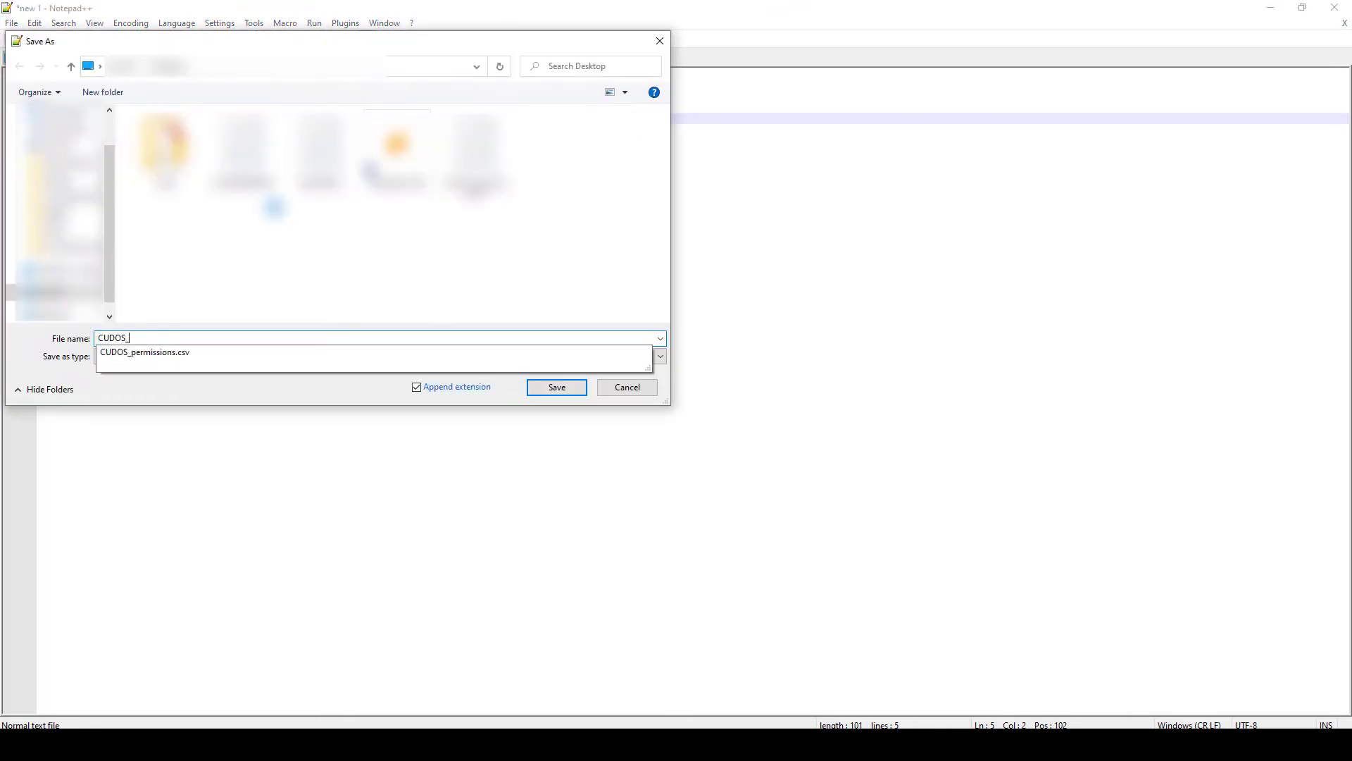
text(manifest.json)
click(556, 389)
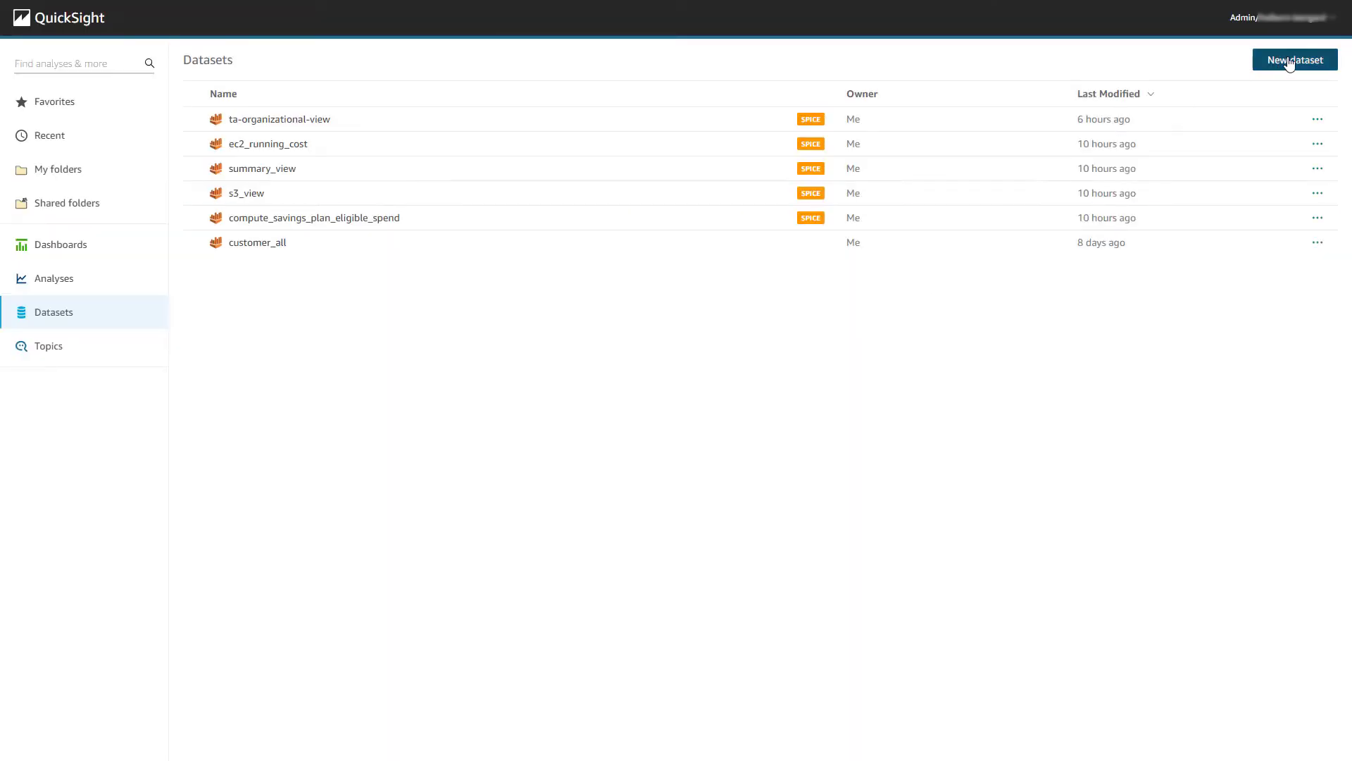
Create an S3 data source CUDOS_permissions from uploaded CUDOS_manifest.json and open its data preview.
click(1292, 58)
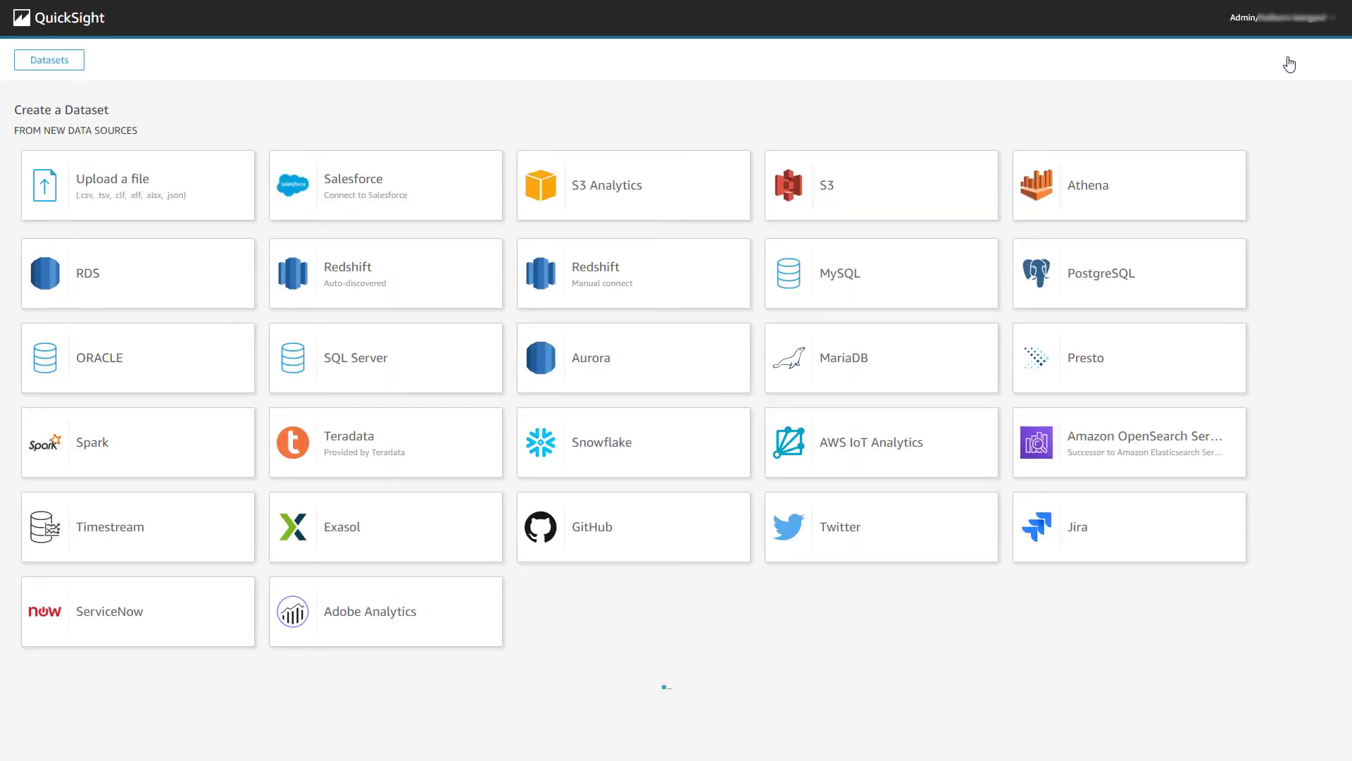
click(880, 178)
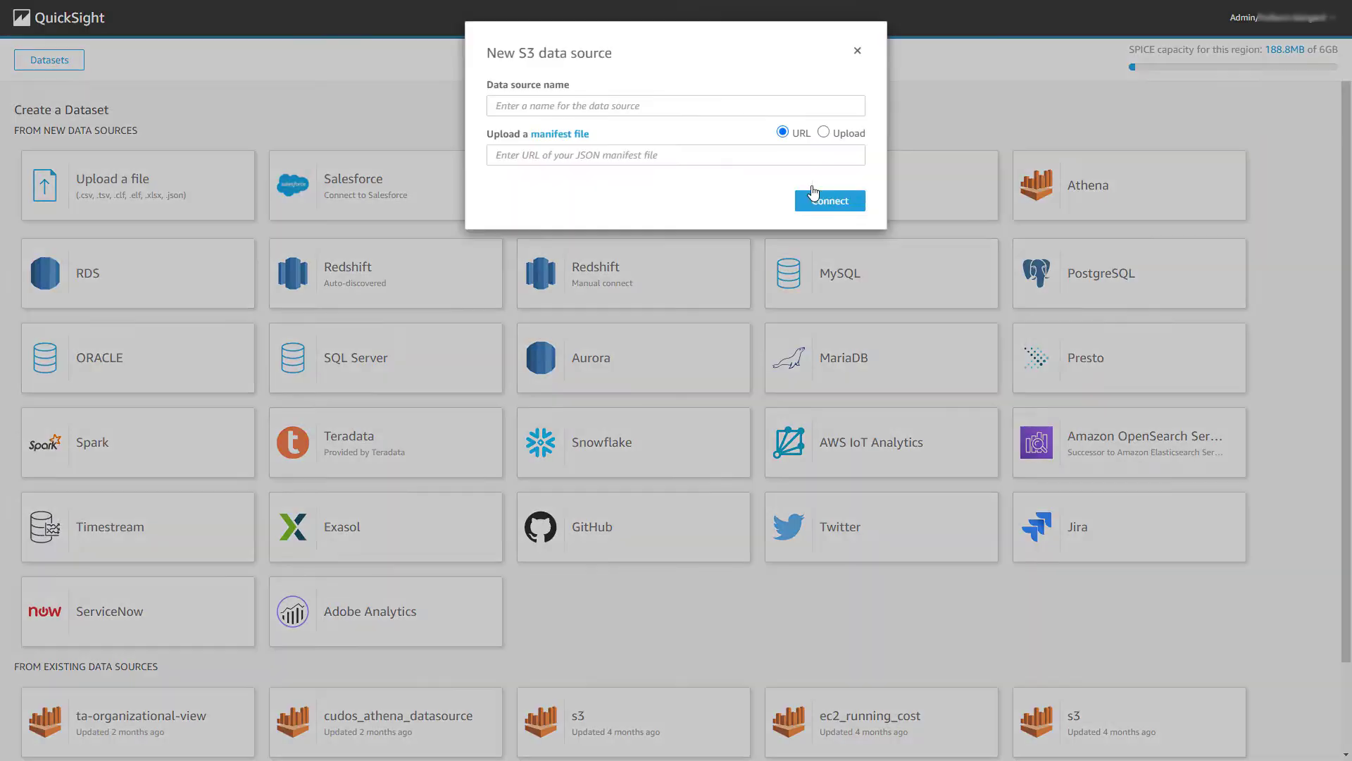
click(825, 113)
text(CUDOS_permissions)
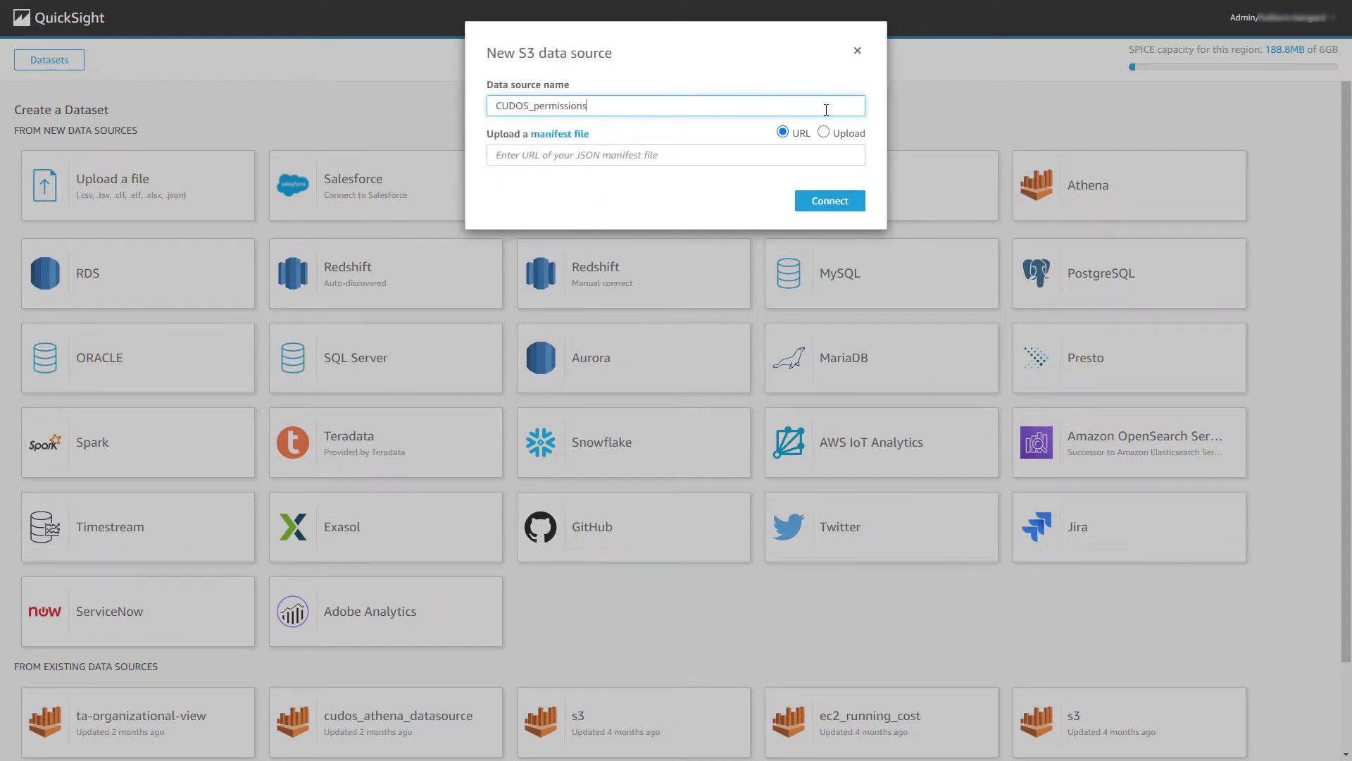
click(824, 132)
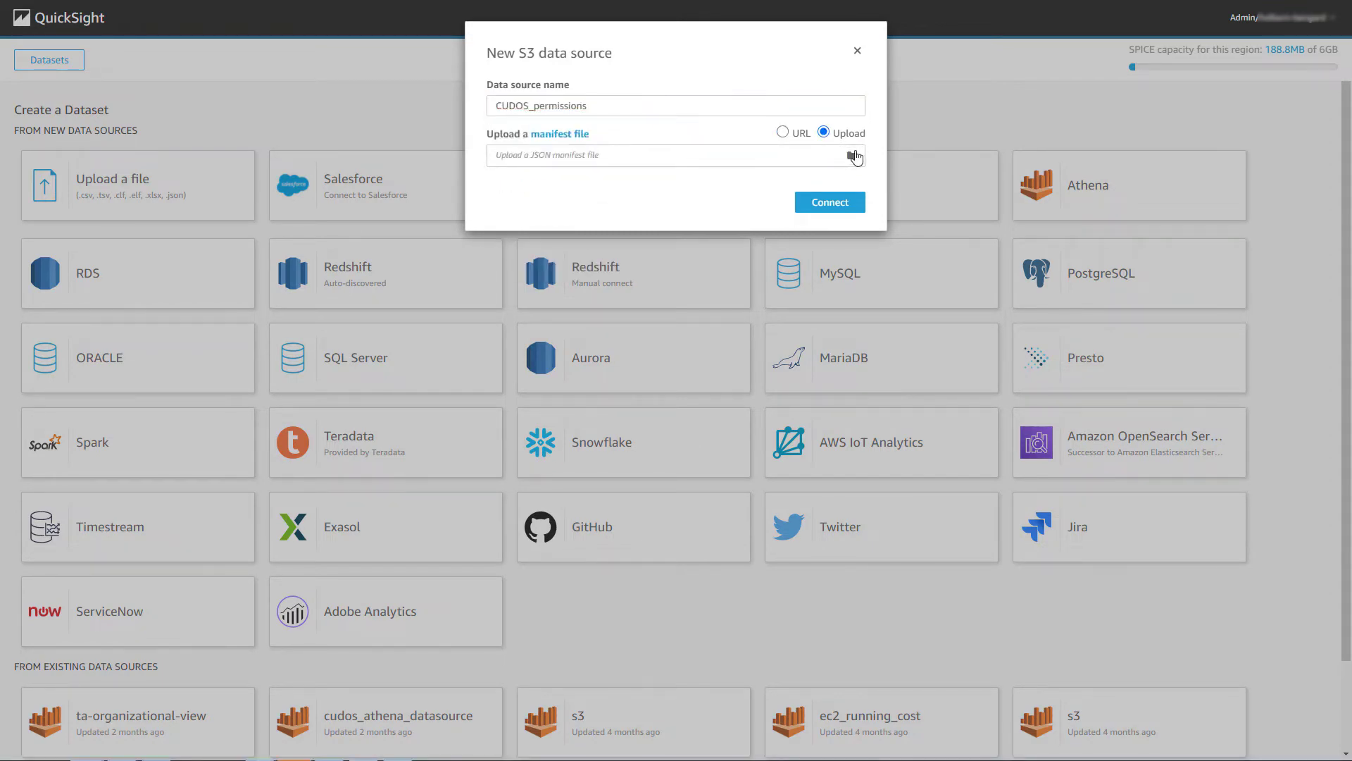
click(852, 155)
click(832, 204)
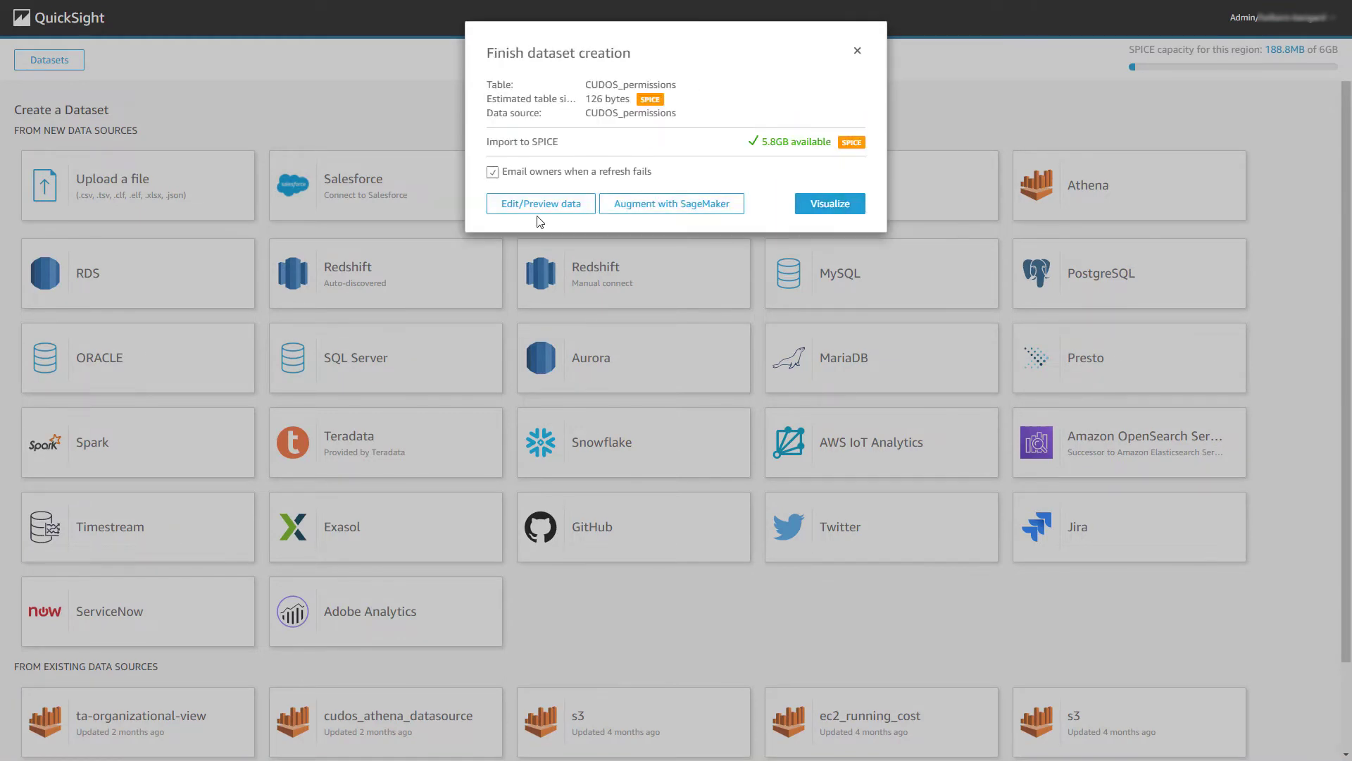
click(540, 203)
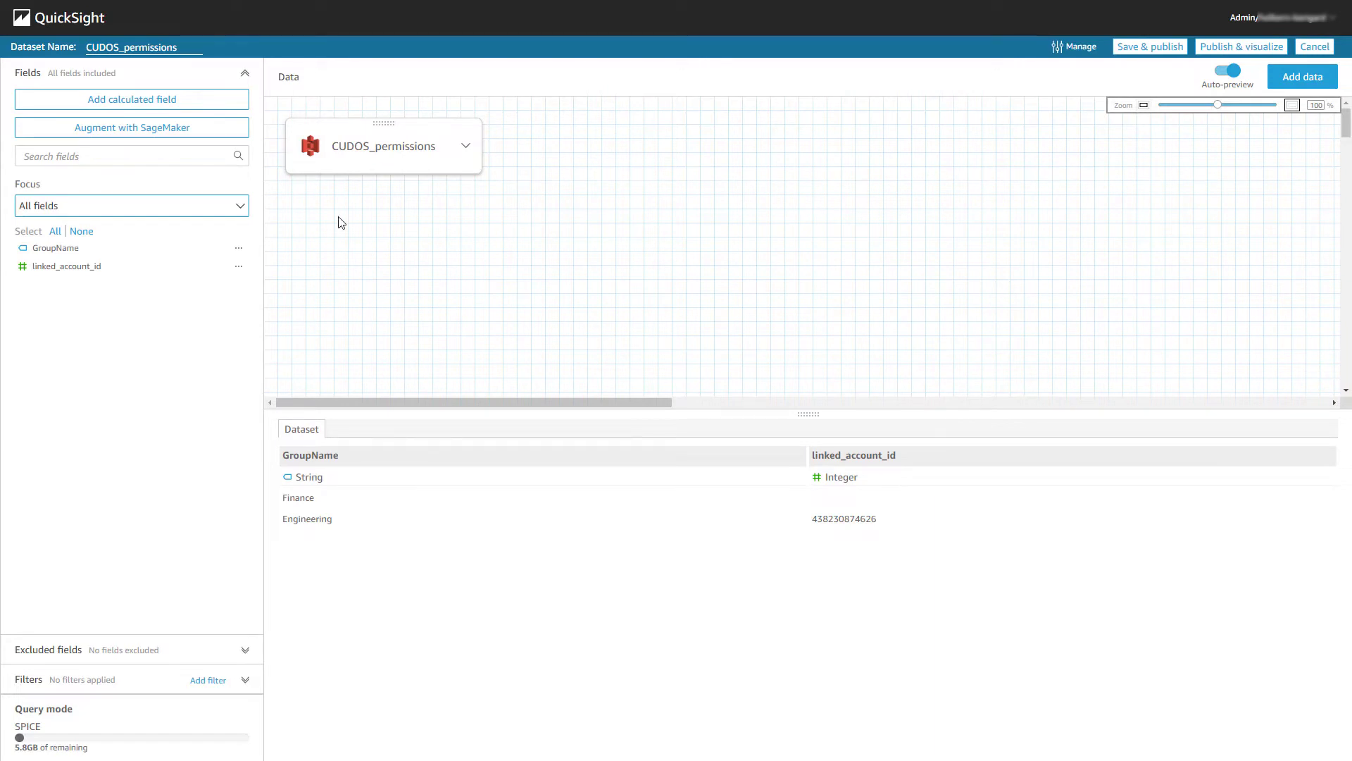
Change linked_account_id to String, then save and publish CUDOS_permissions.
click(239, 266)
mouse_move(356, 355)
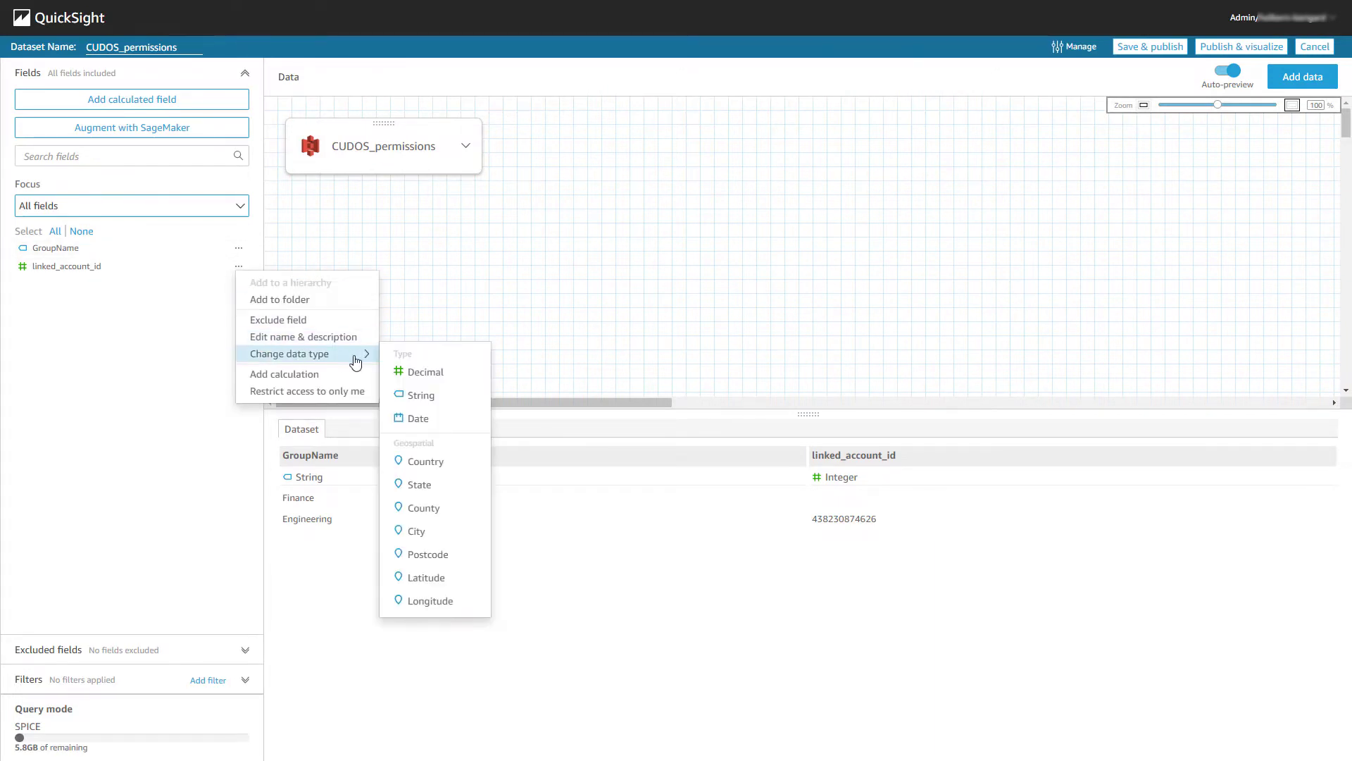
click(423, 397)
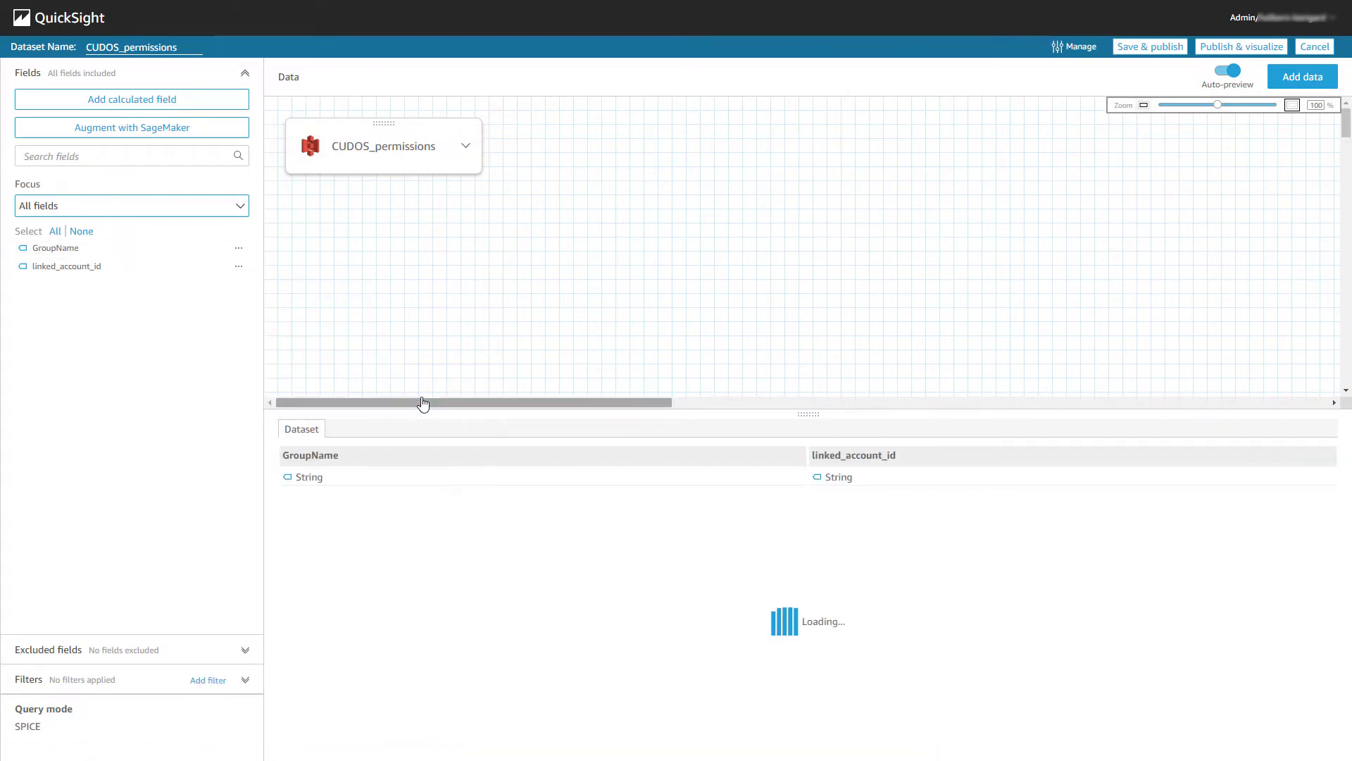
click(1139, 48)
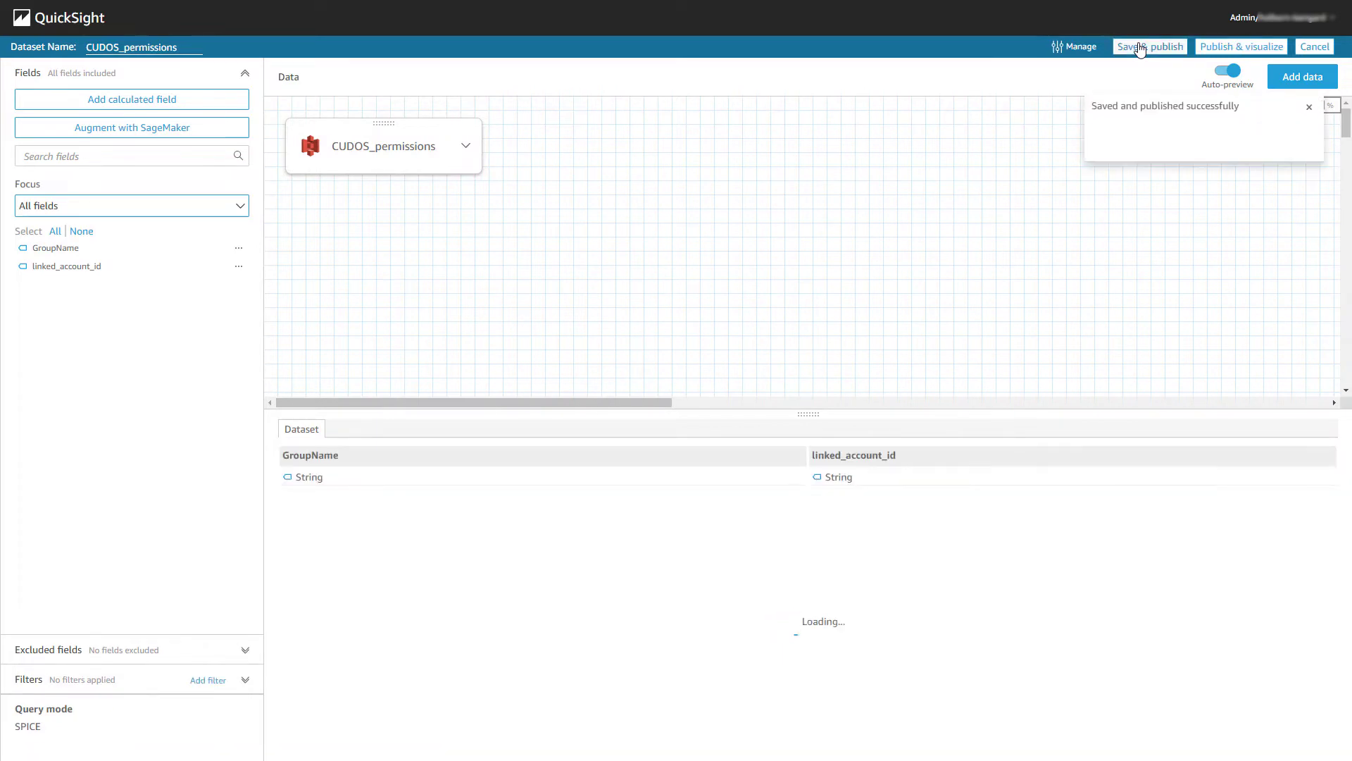
Add a daily Europe/London refresh schedule to the CUDOS_permissions dataset.
click(1302, 46)
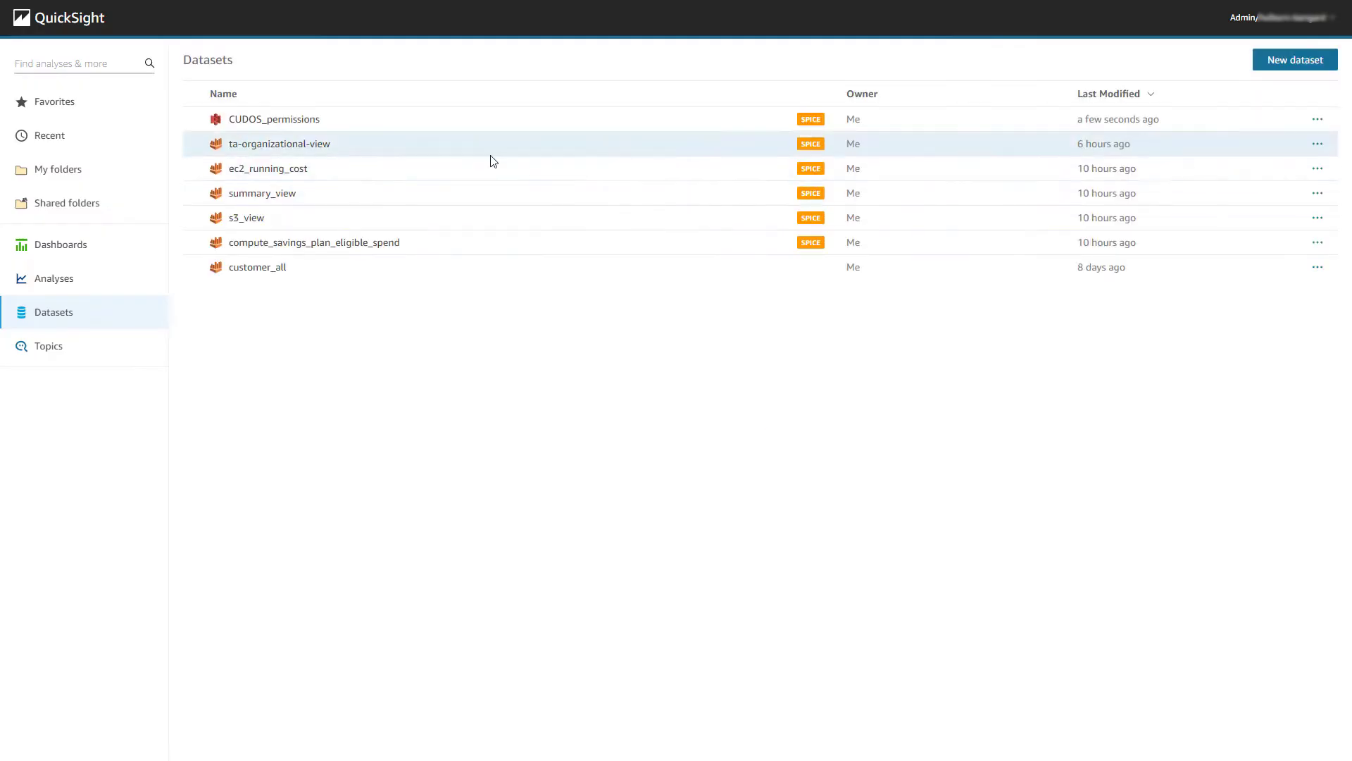
click(310, 122)
click(822, 237)
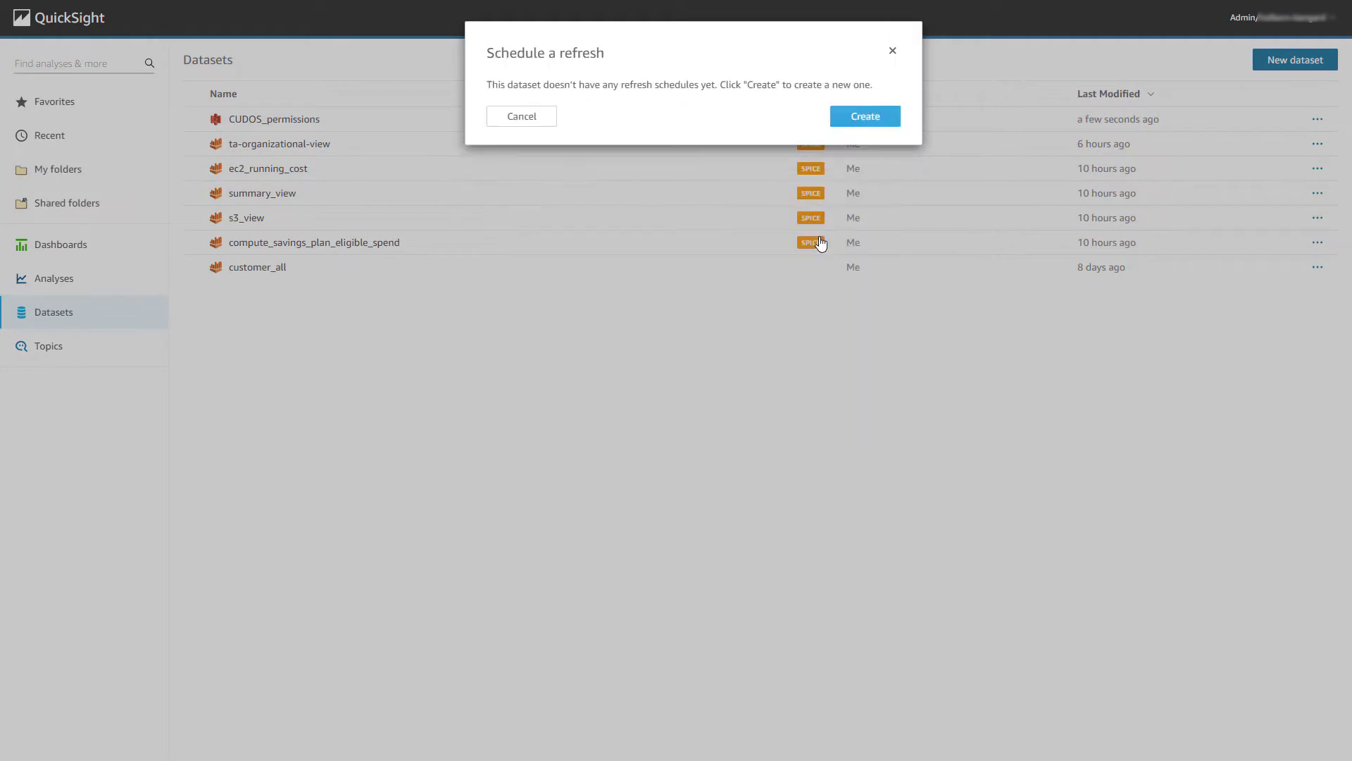
click(864, 116)
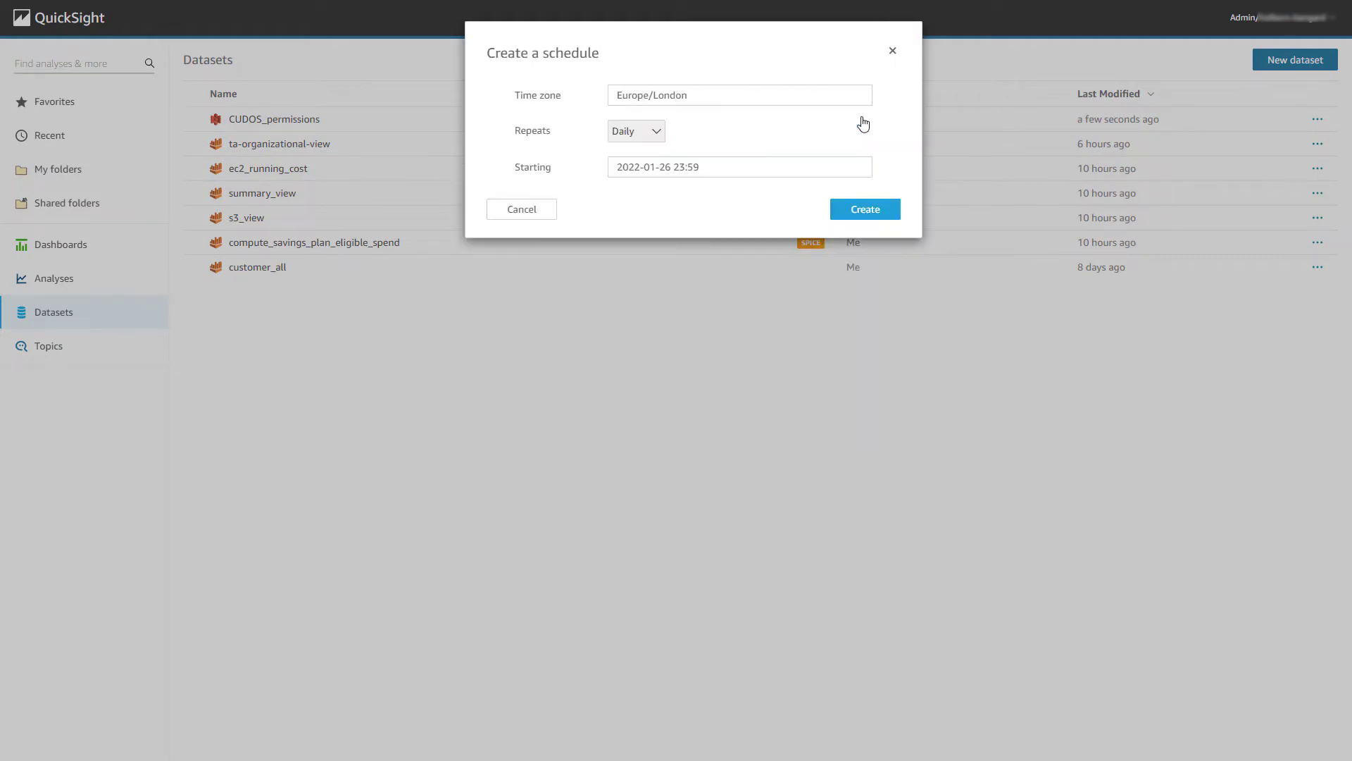
click(856, 215)
click(892, 52)
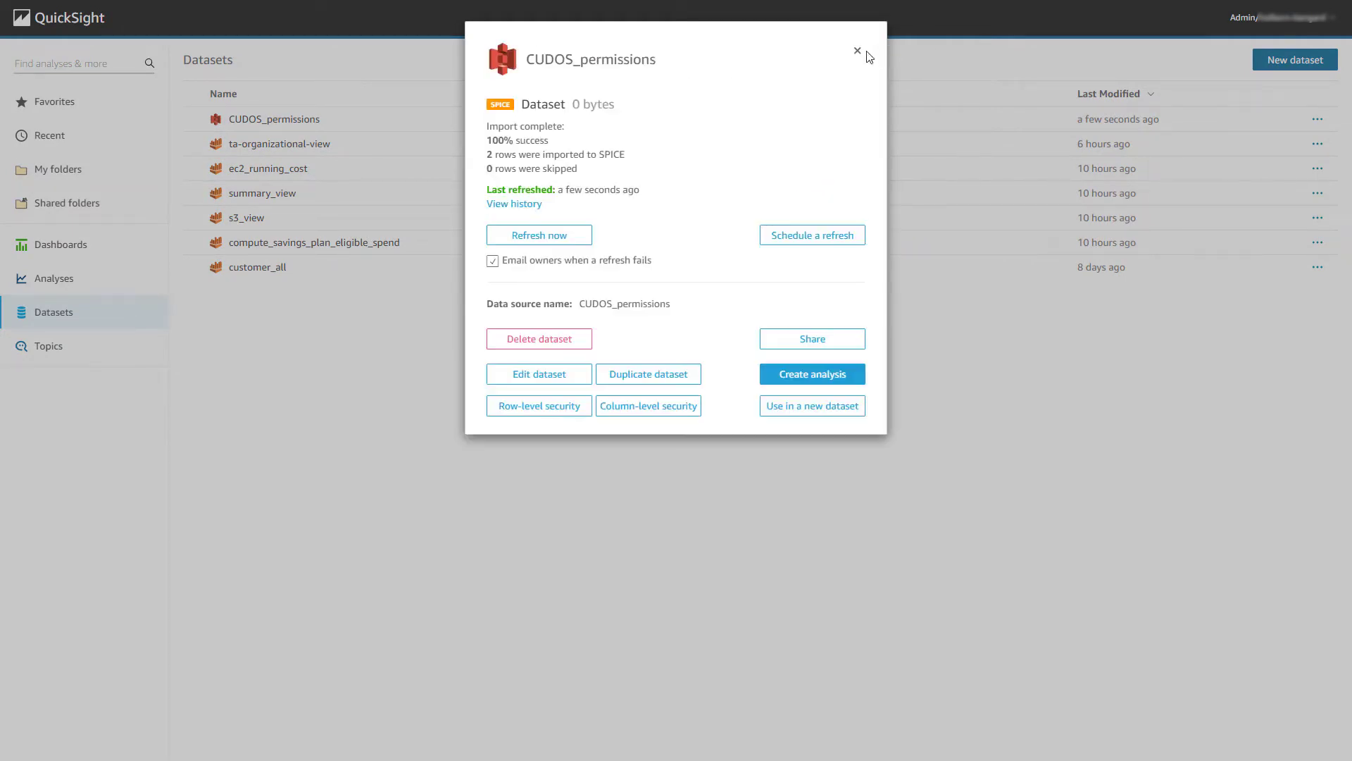
click(858, 52)
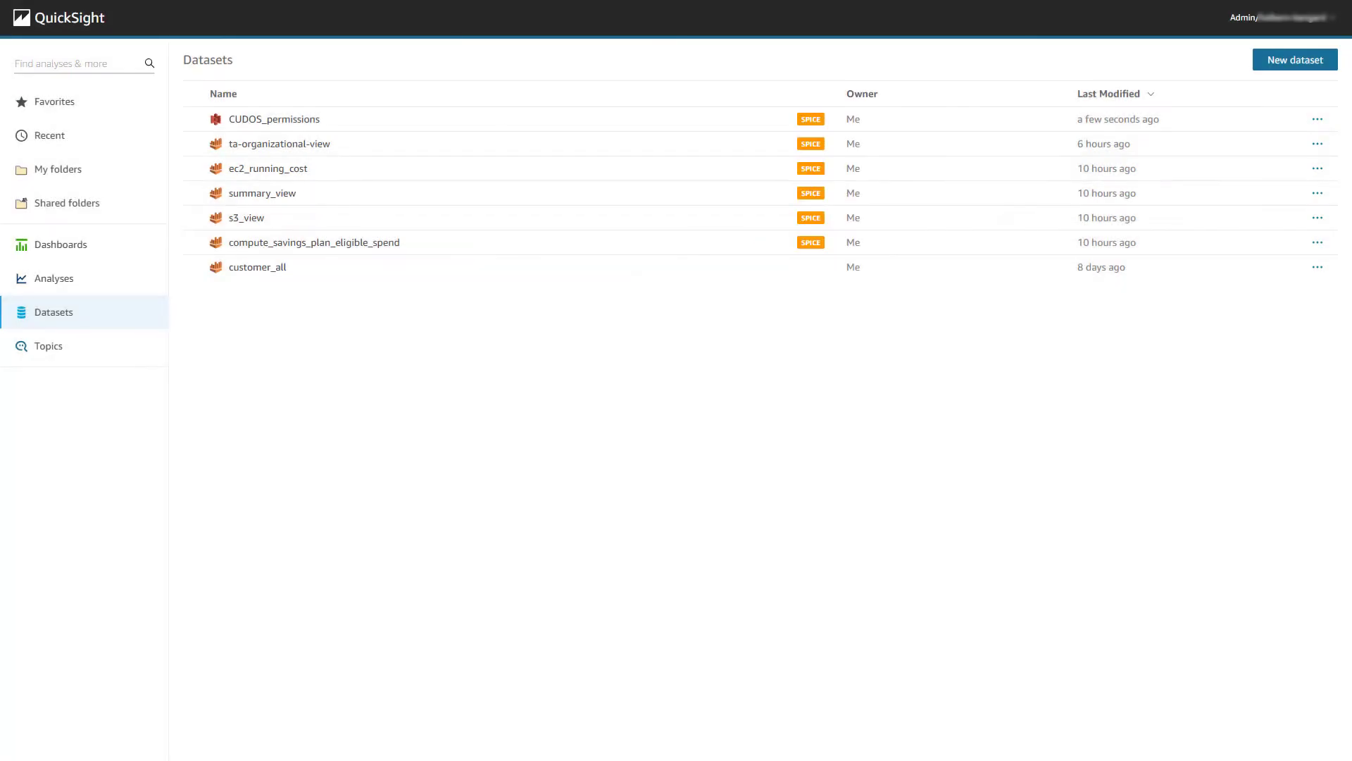
In customer_all, add calculated field linked_account_id = {line_item_usage_account_id}, then save and publish.
click(270, 275)
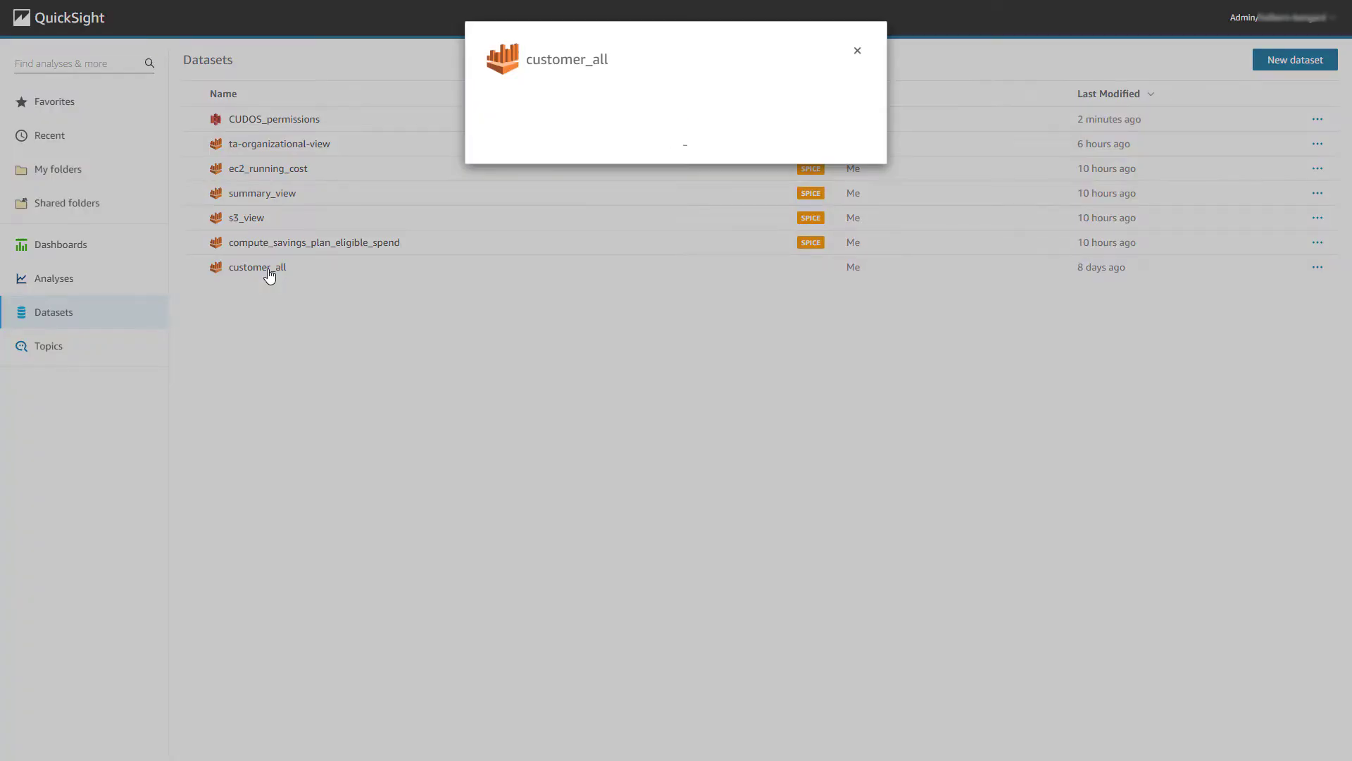
click(522, 258)
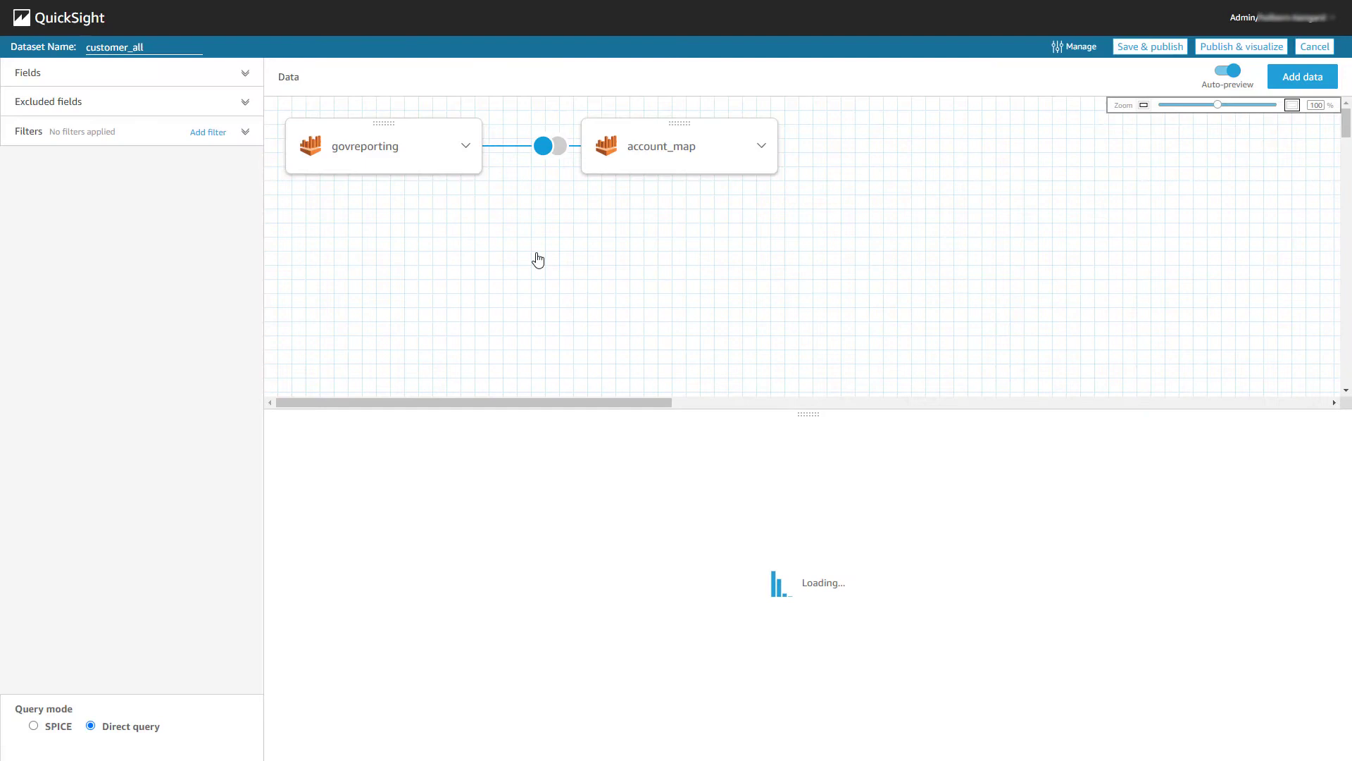
click(244, 78)
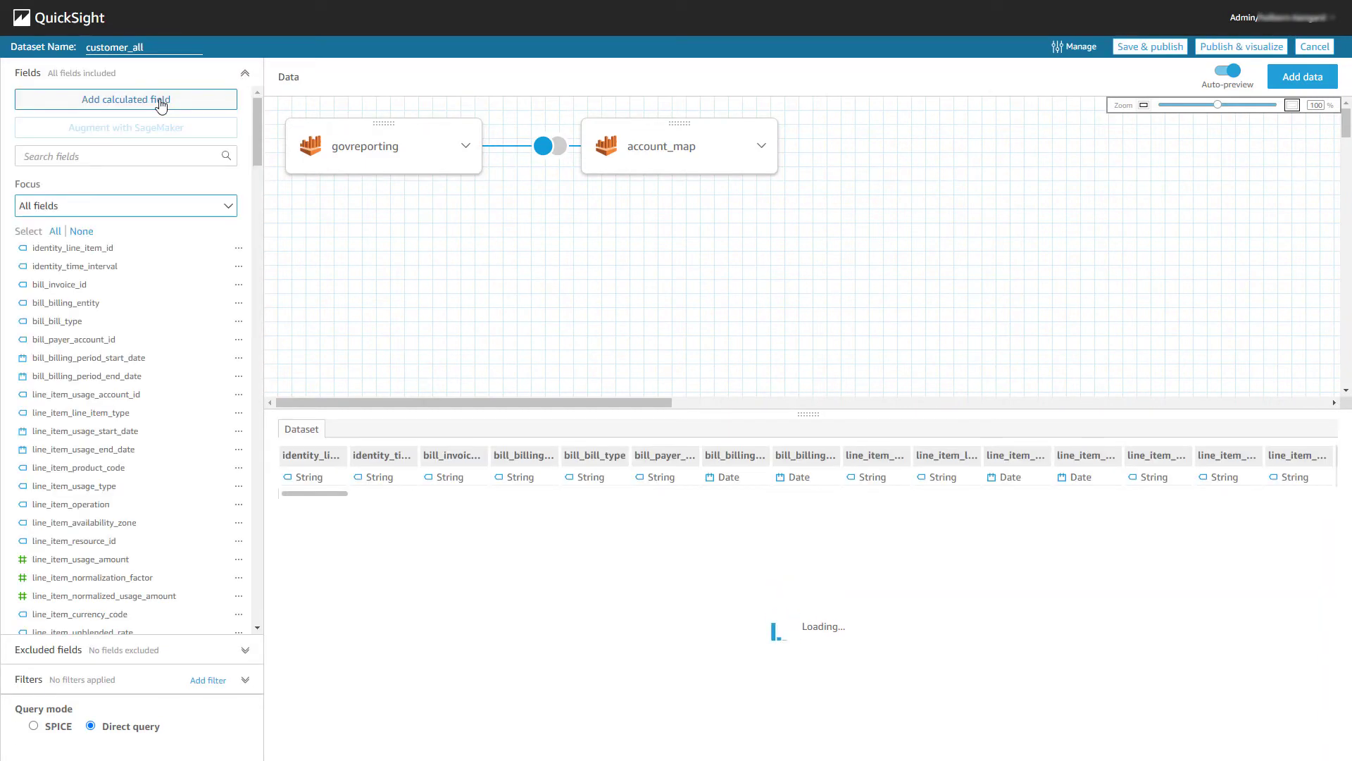
click(161, 105)
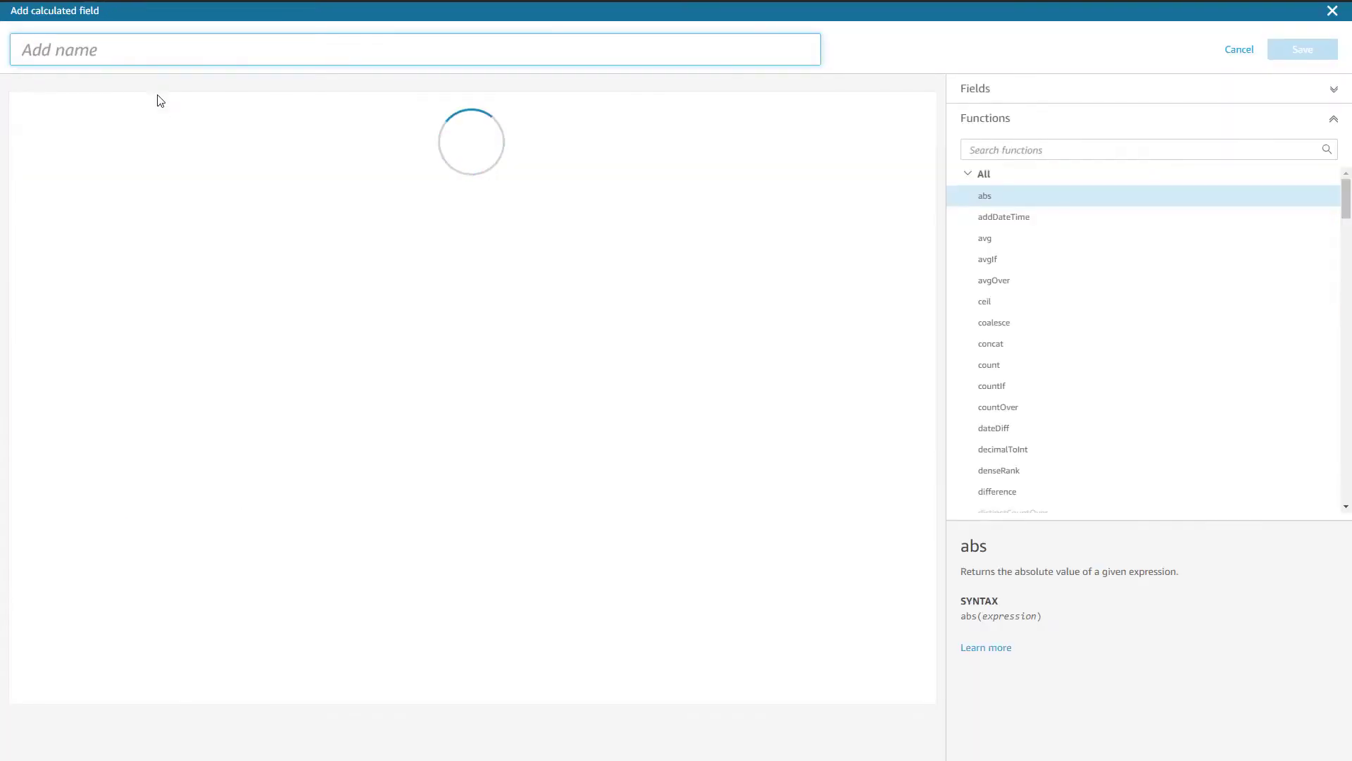
text(linked_account)
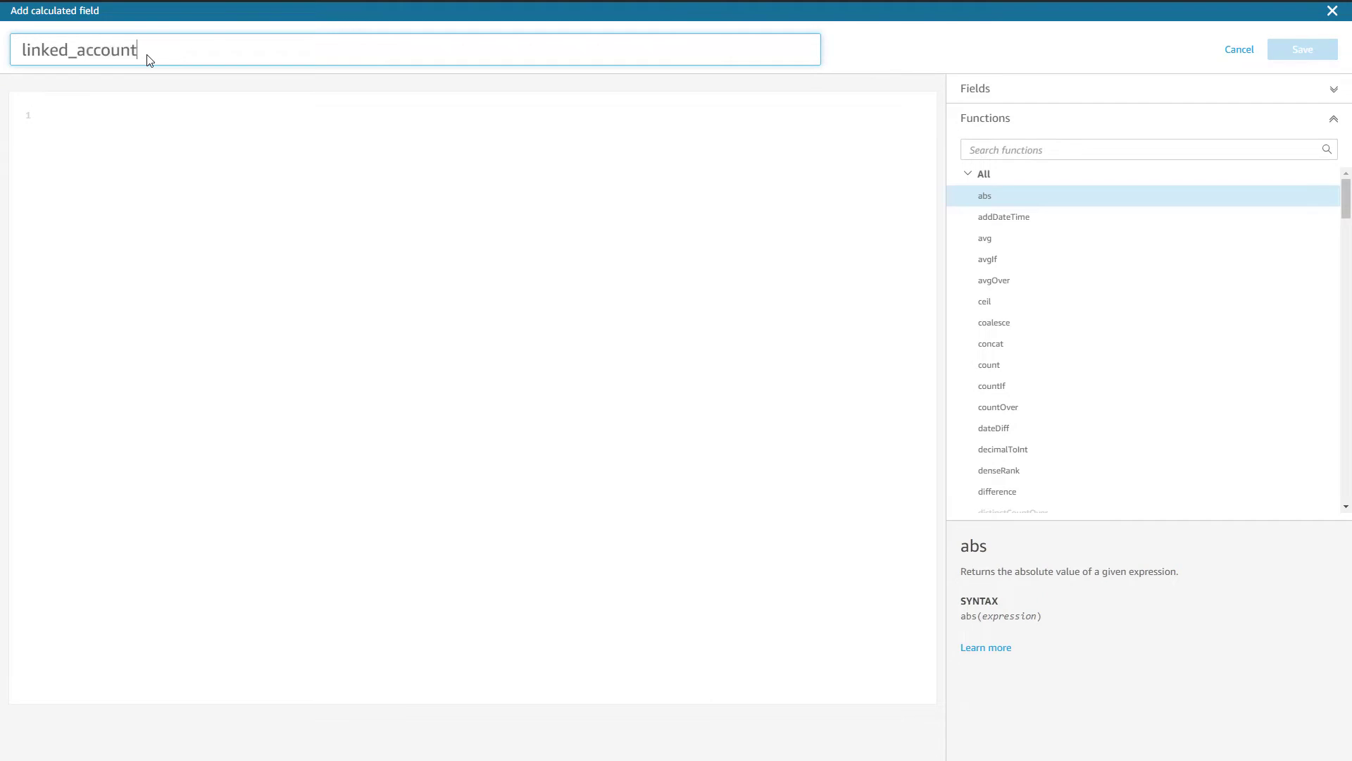
text(_id)
click(1096, 88)
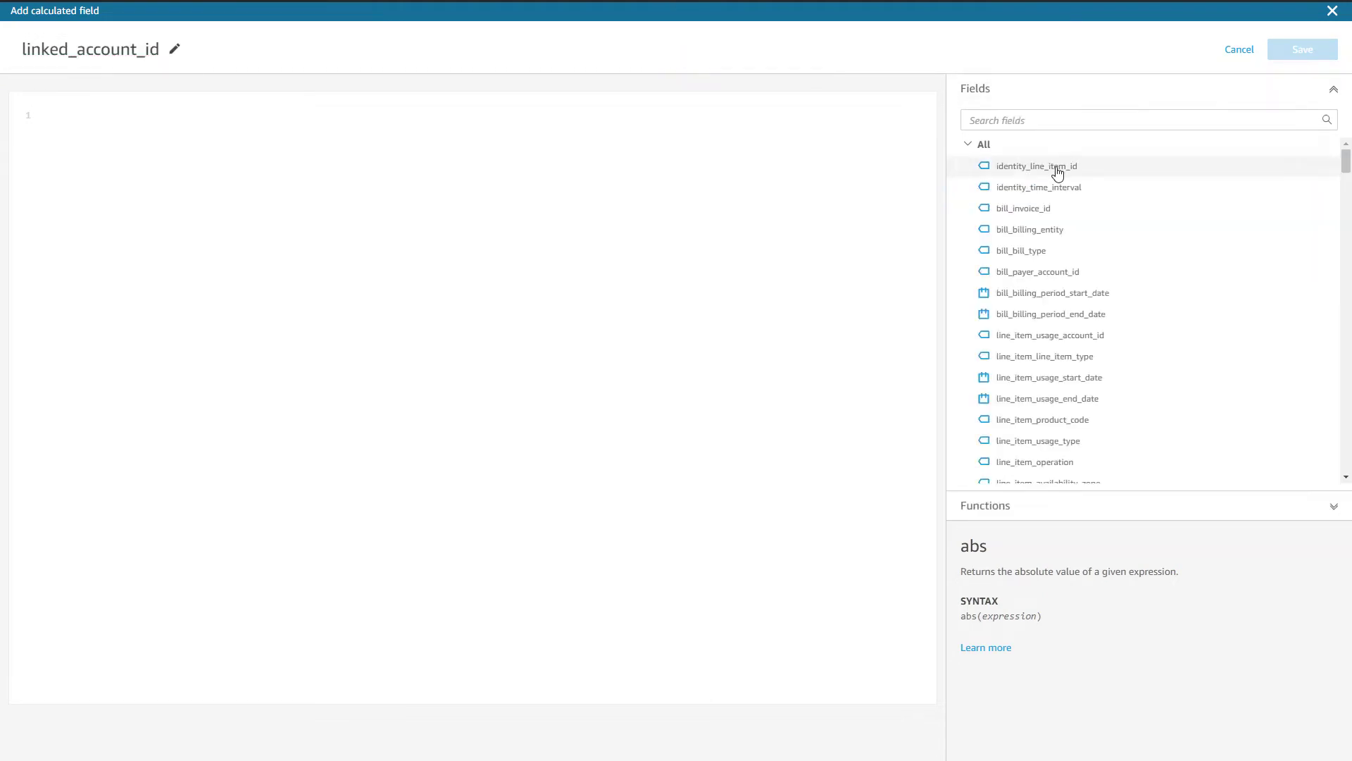
click(1033, 122)
text(line_item)
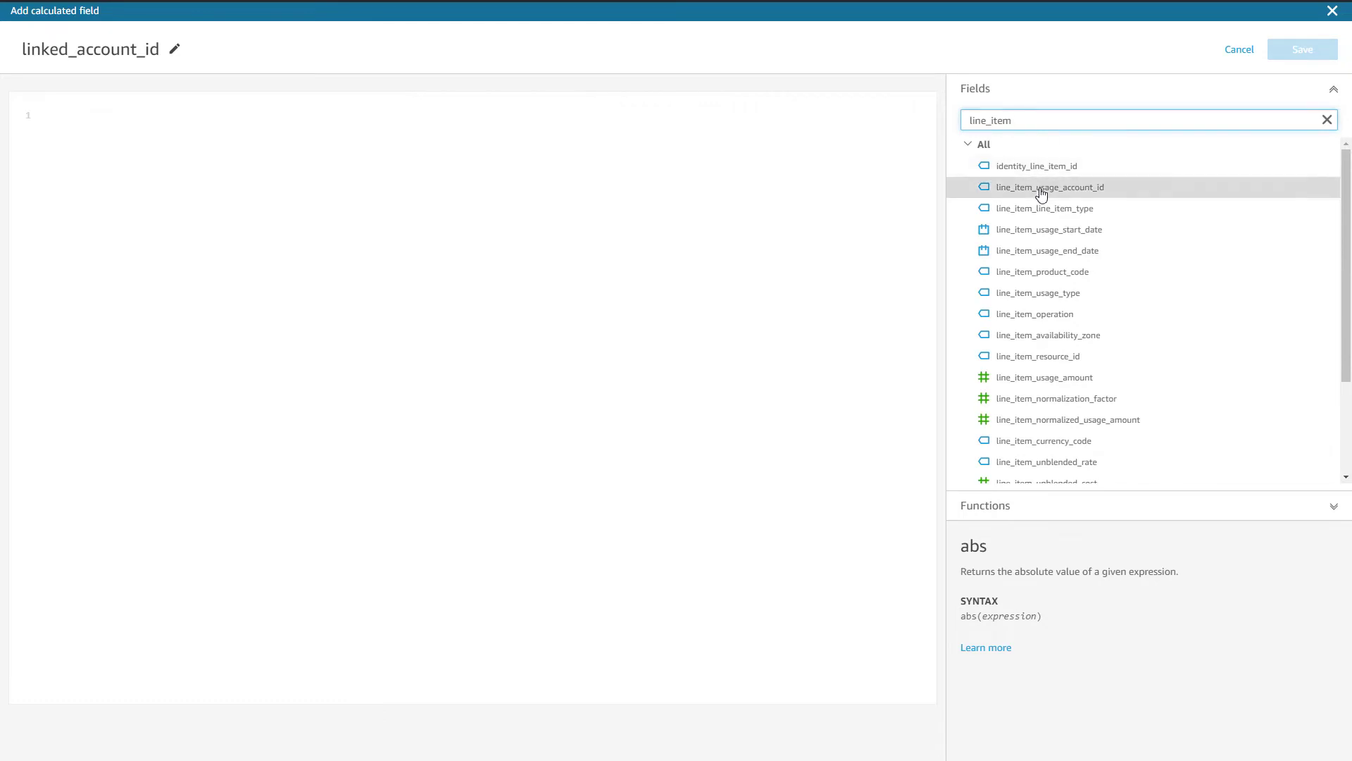
click(1042, 189)
click(1289, 56)
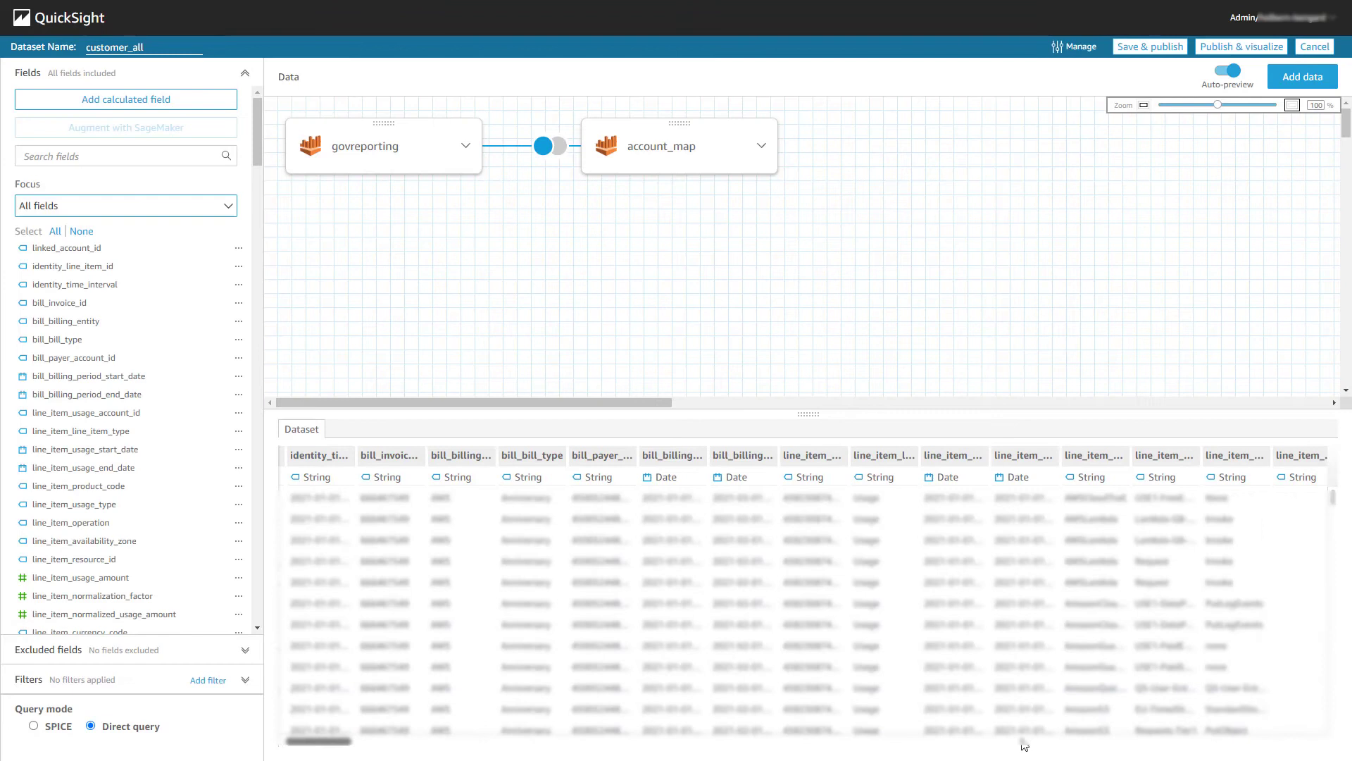
click(1325, 743)
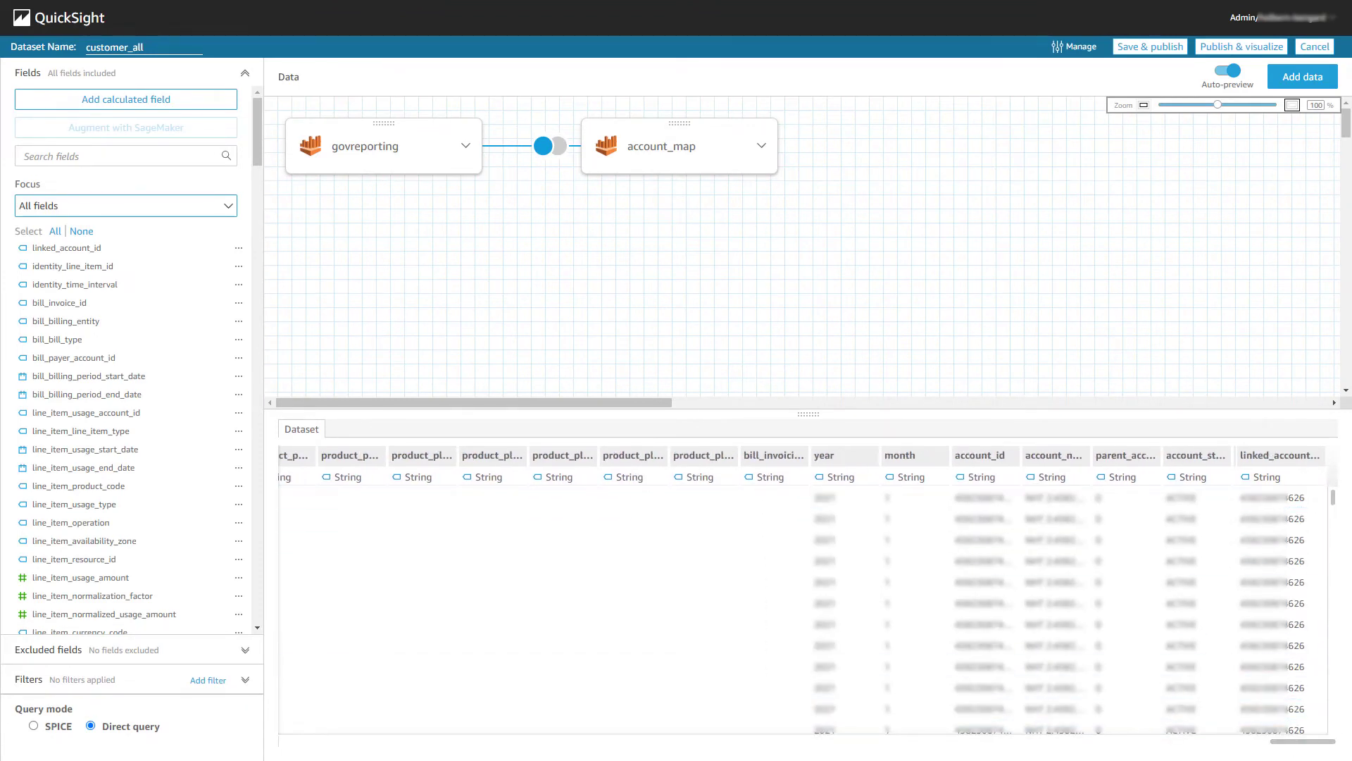
click(1148, 48)
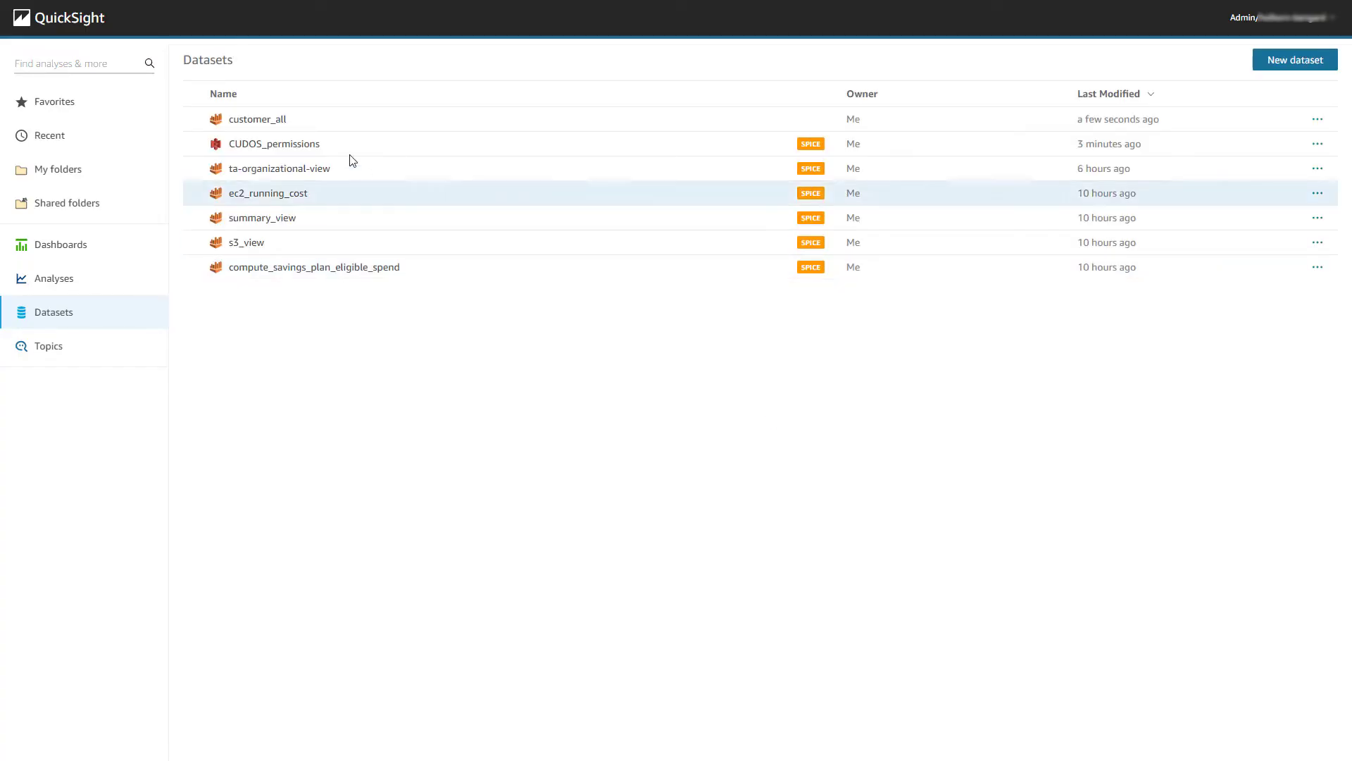
Apply and activate CUDOS_permissions as the row-level security rules for customer_all.
click(277, 122)
click(543, 283)
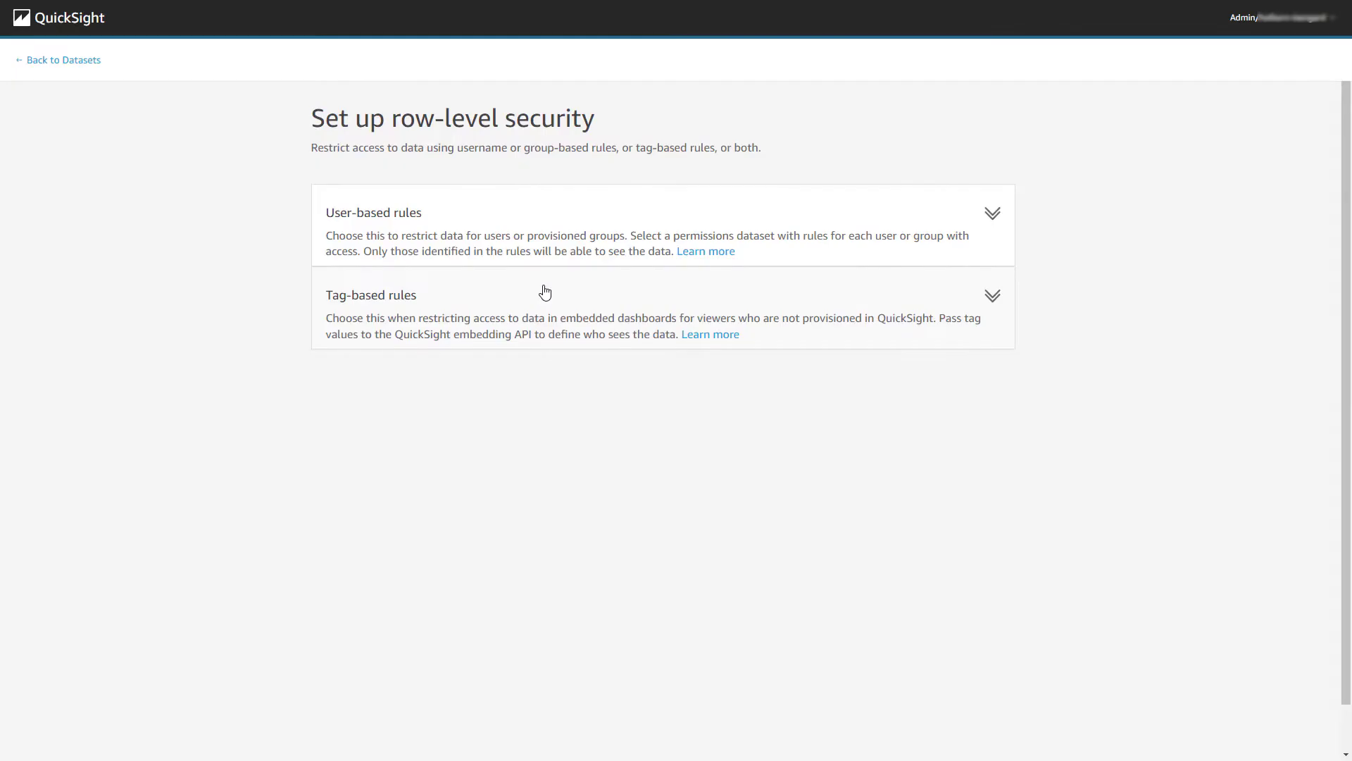
click(993, 214)
click(454, 397)
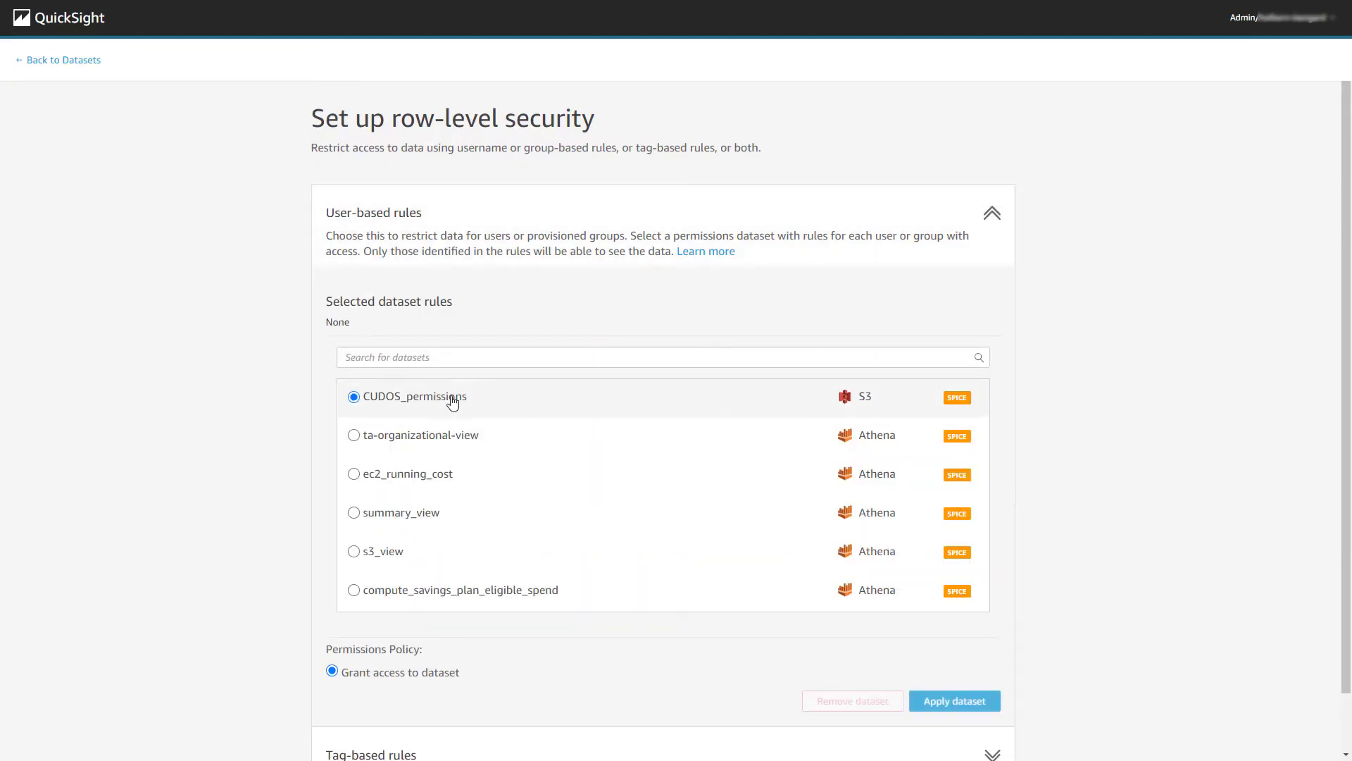
click(966, 697)
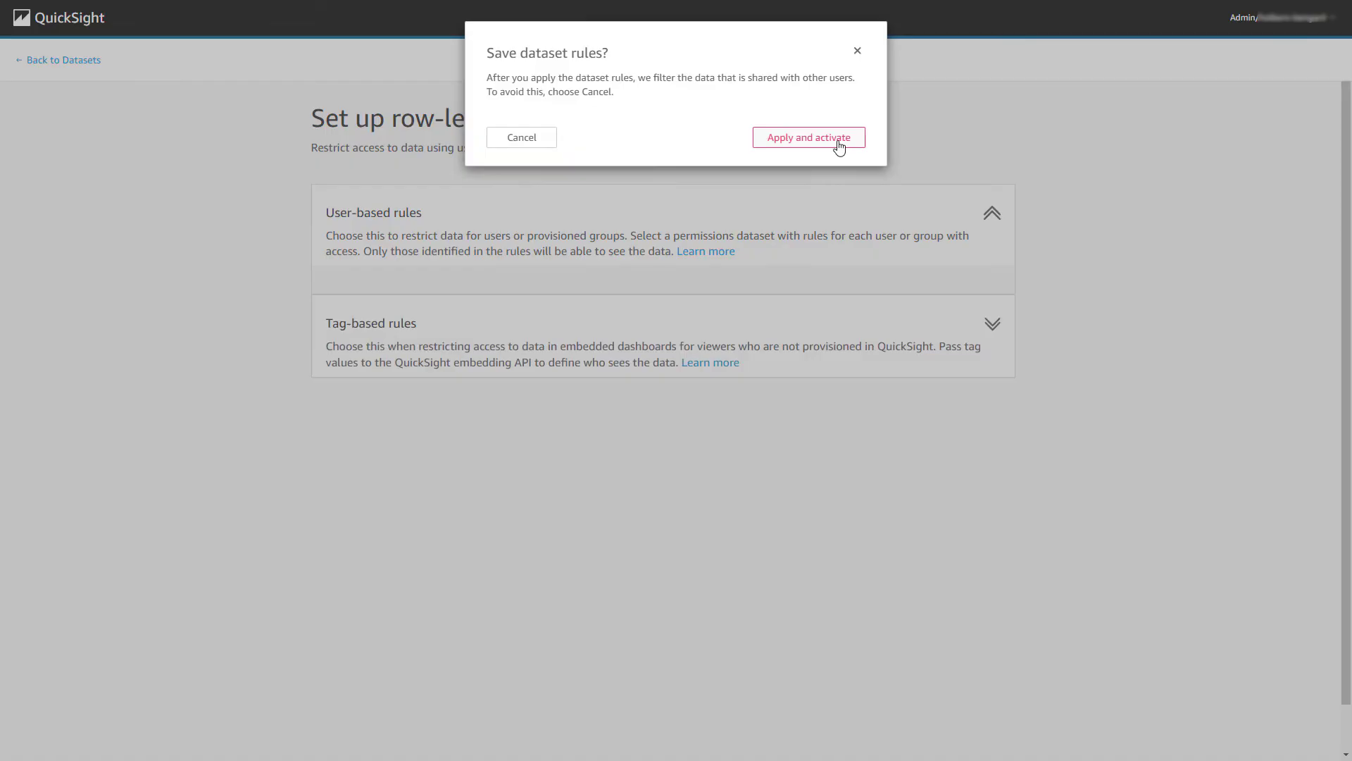
click(809, 137)
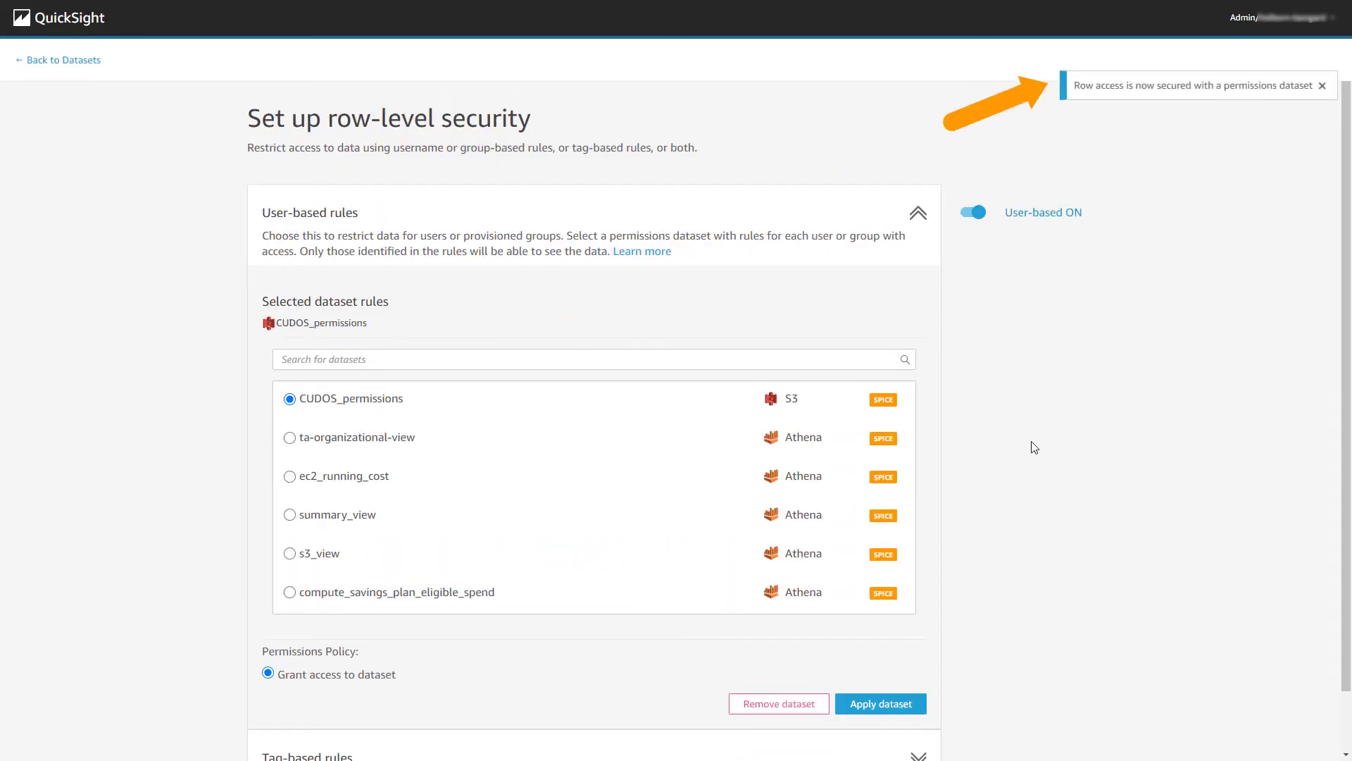
scroll(1034, 448, down, 3)
click(85, 61)
Apply and activate CUDOS_permissions row-level security on ec2_running_cost.
mouse_move(832, 125)
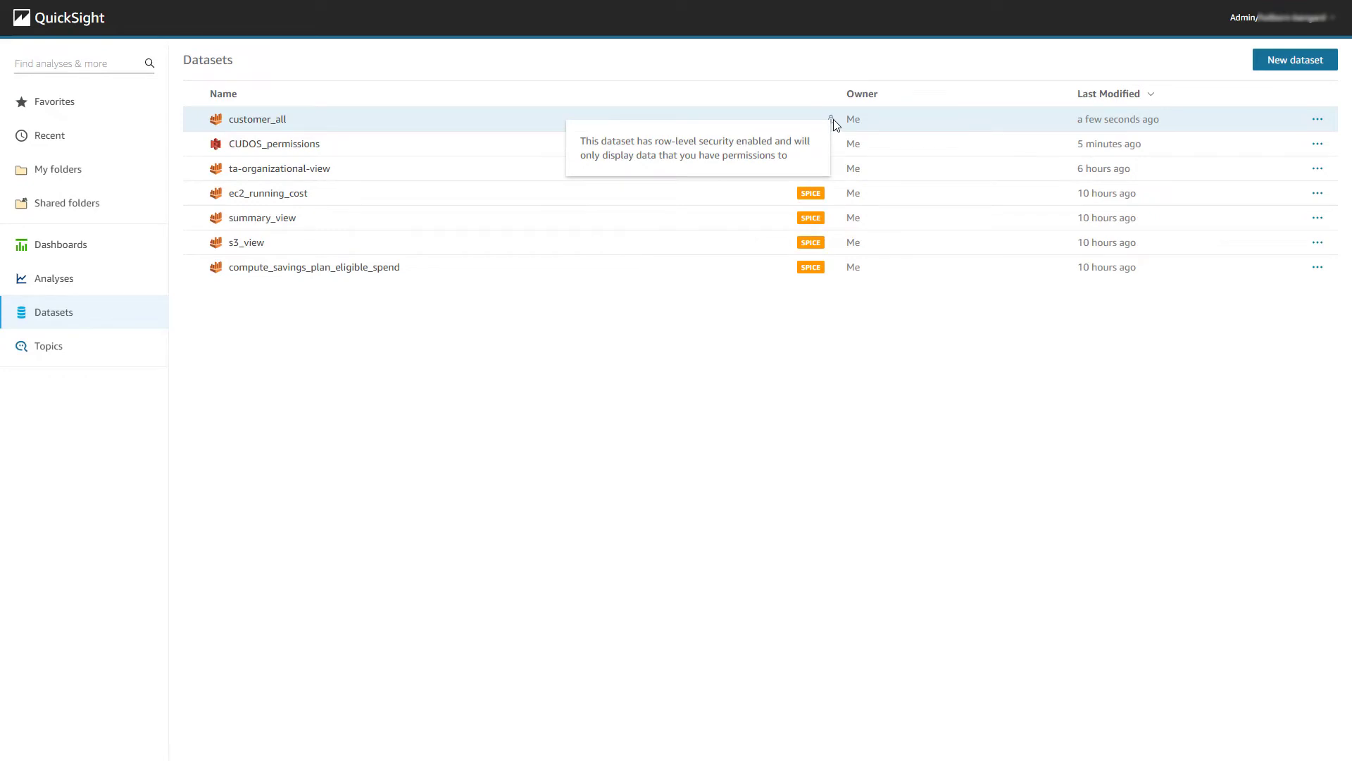
click(265, 193)
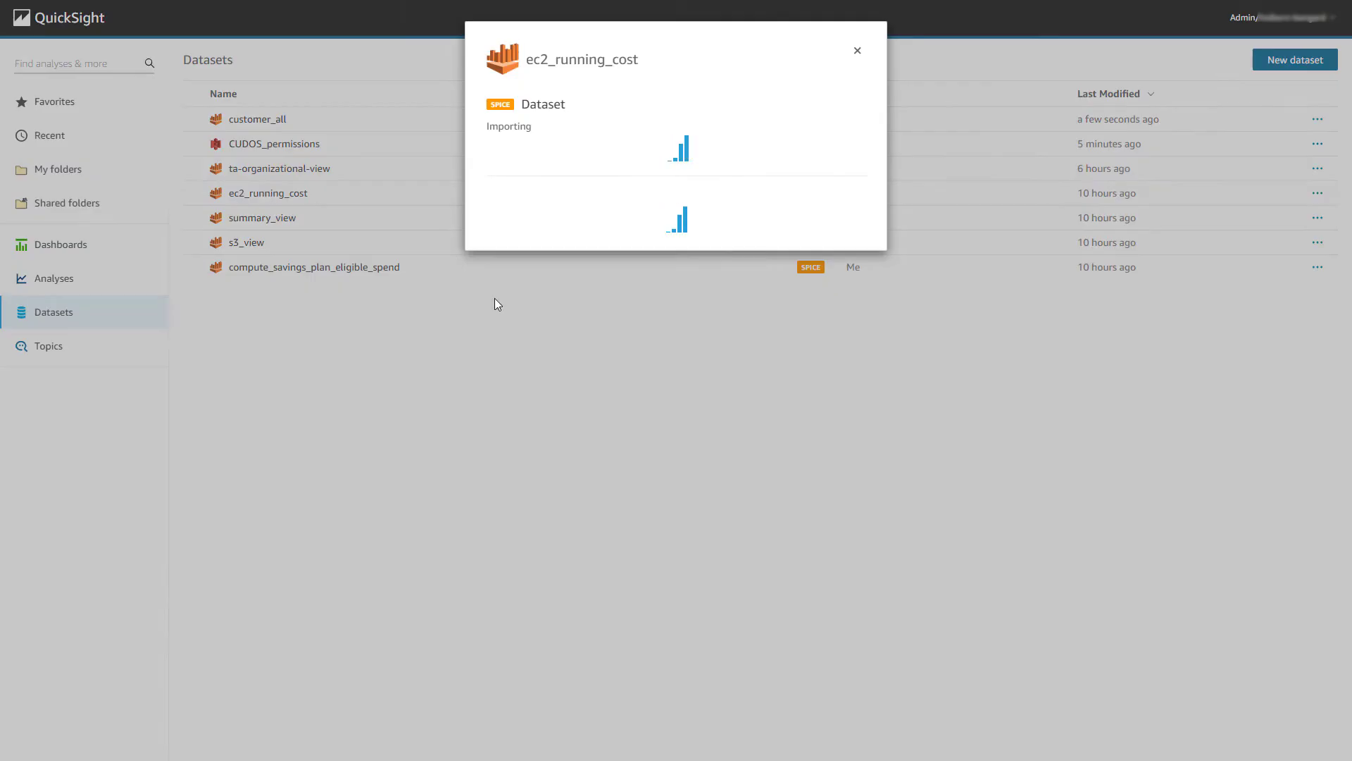
click(544, 563)
click(992, 214)
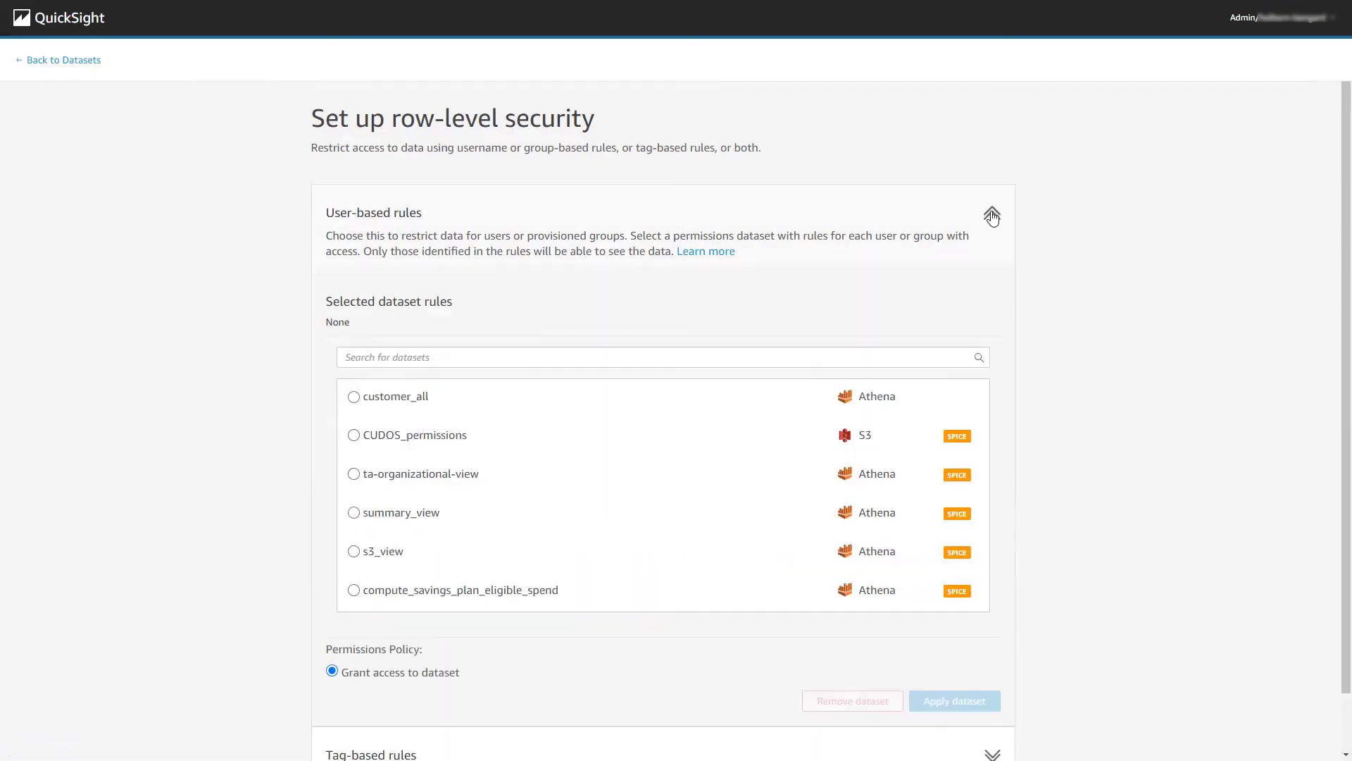
click(354, 433)
click(993, 708)
click(803, 145)
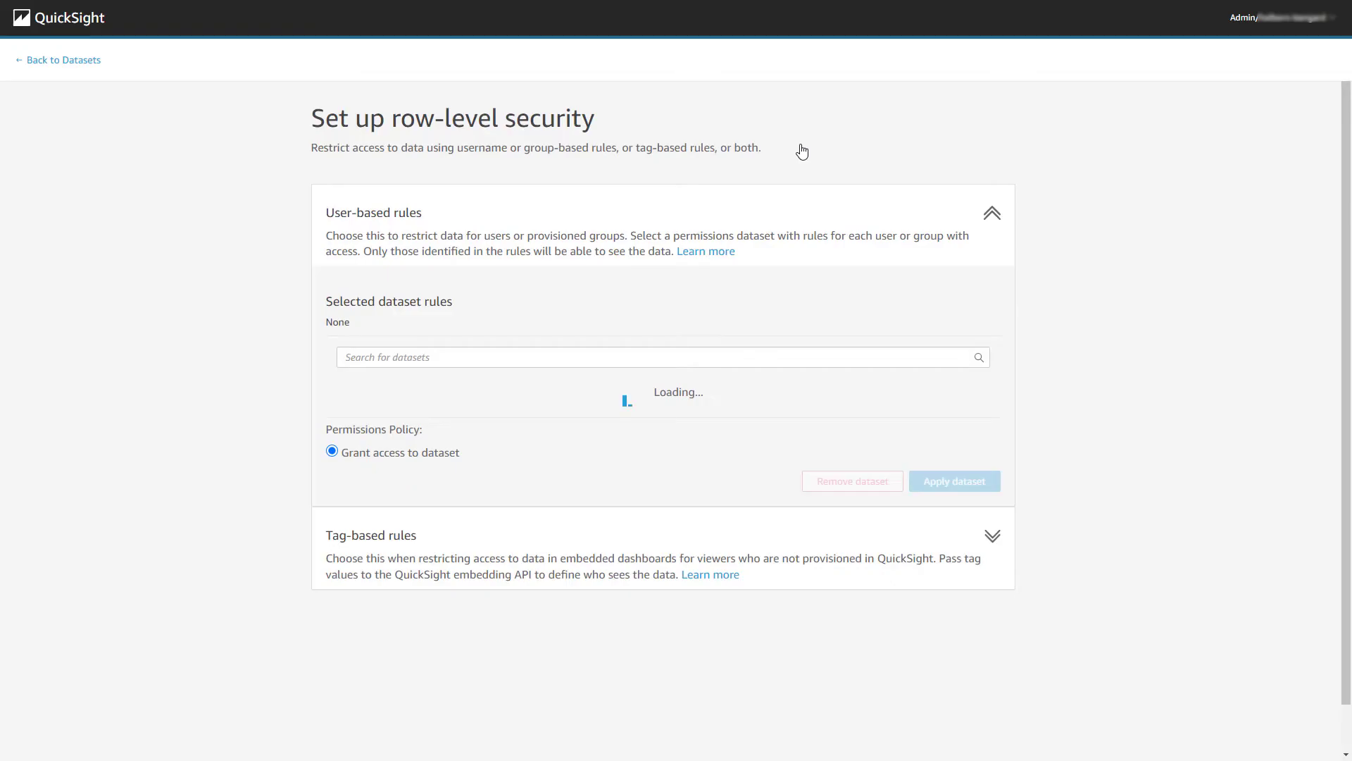
click(58, 61)
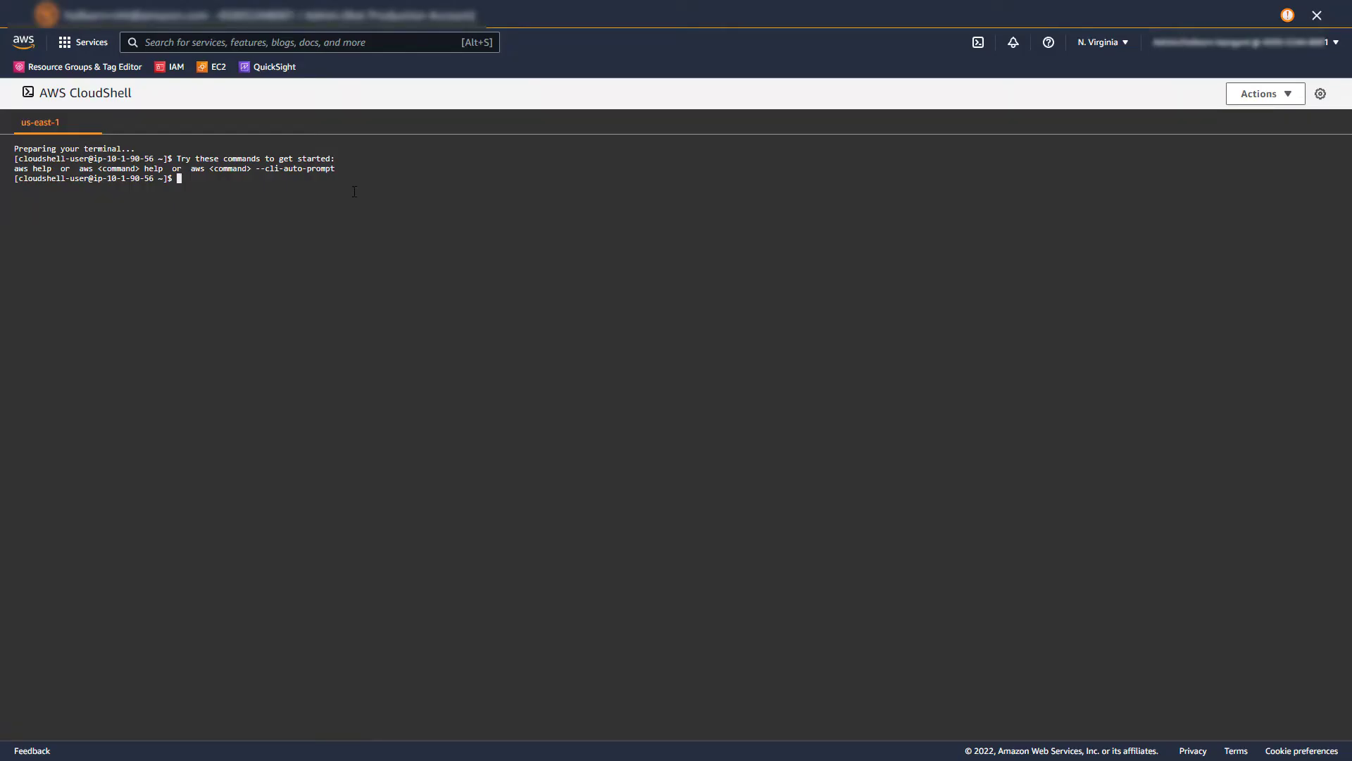
Run aws quicksight create-group for the Finance group in the default namespace.
text(a)
text(account-id )
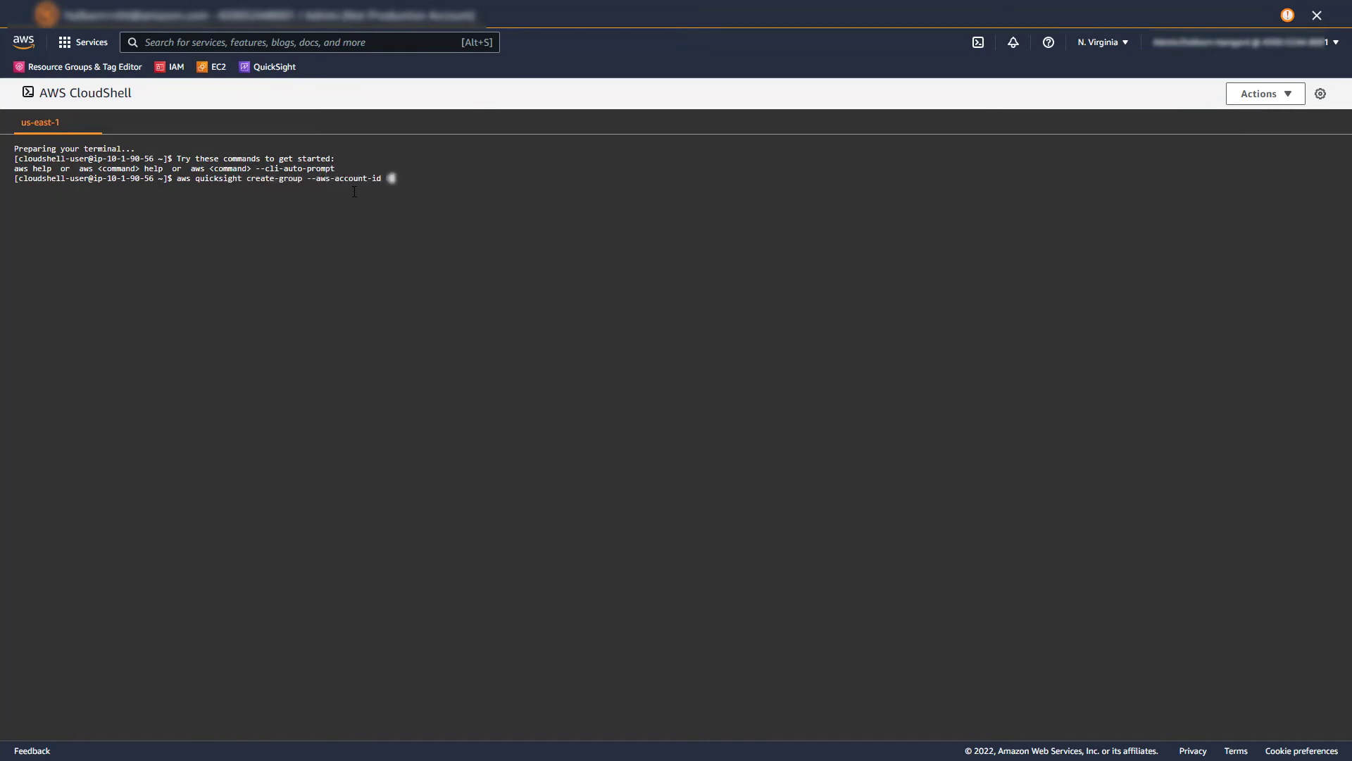
text(123456789001 --namespace default --group-)
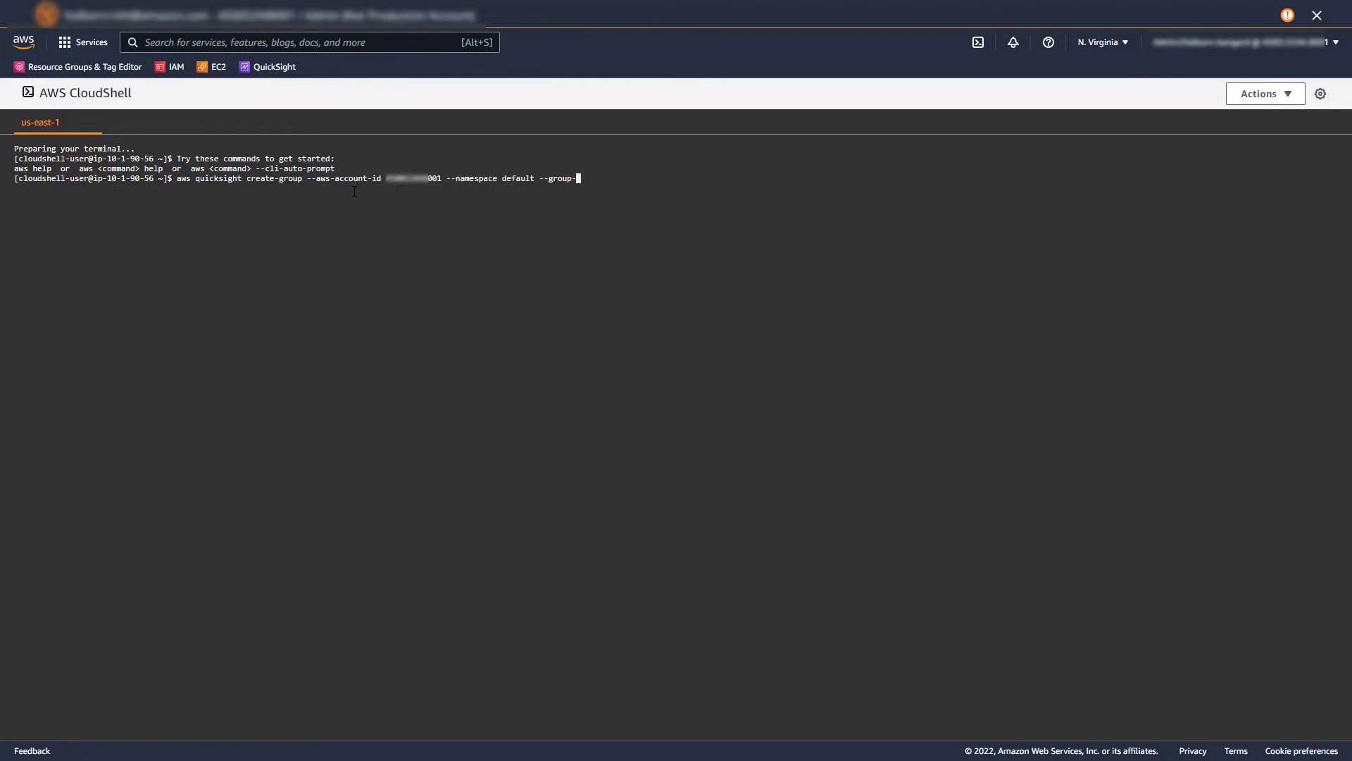
text(name Finance)
key(Return)
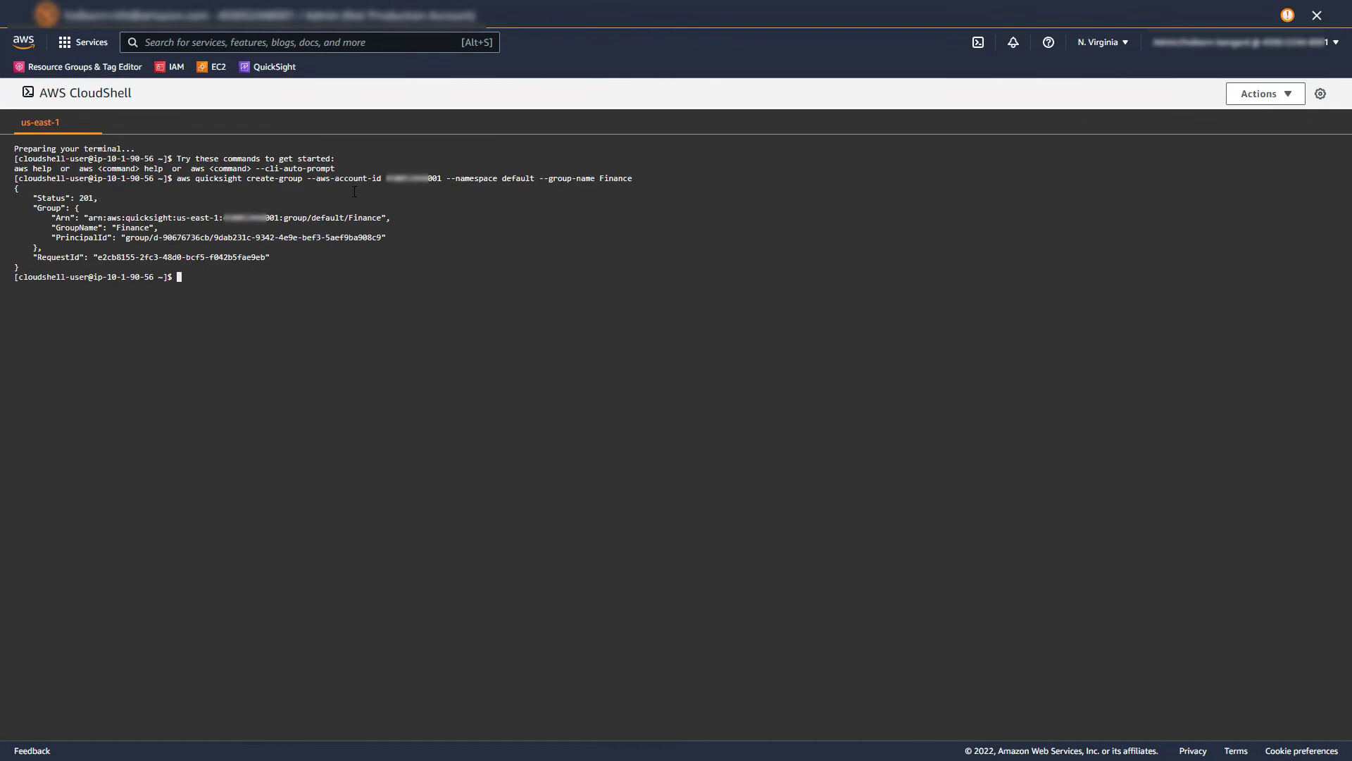
Rerun the same command with the group name changed to Engineering.
key(Up)
key(BackSpace)
key(BackSpace)
key(BackSpace)
key(BackSpace)
key(BackSpace)
key(BackSpace)
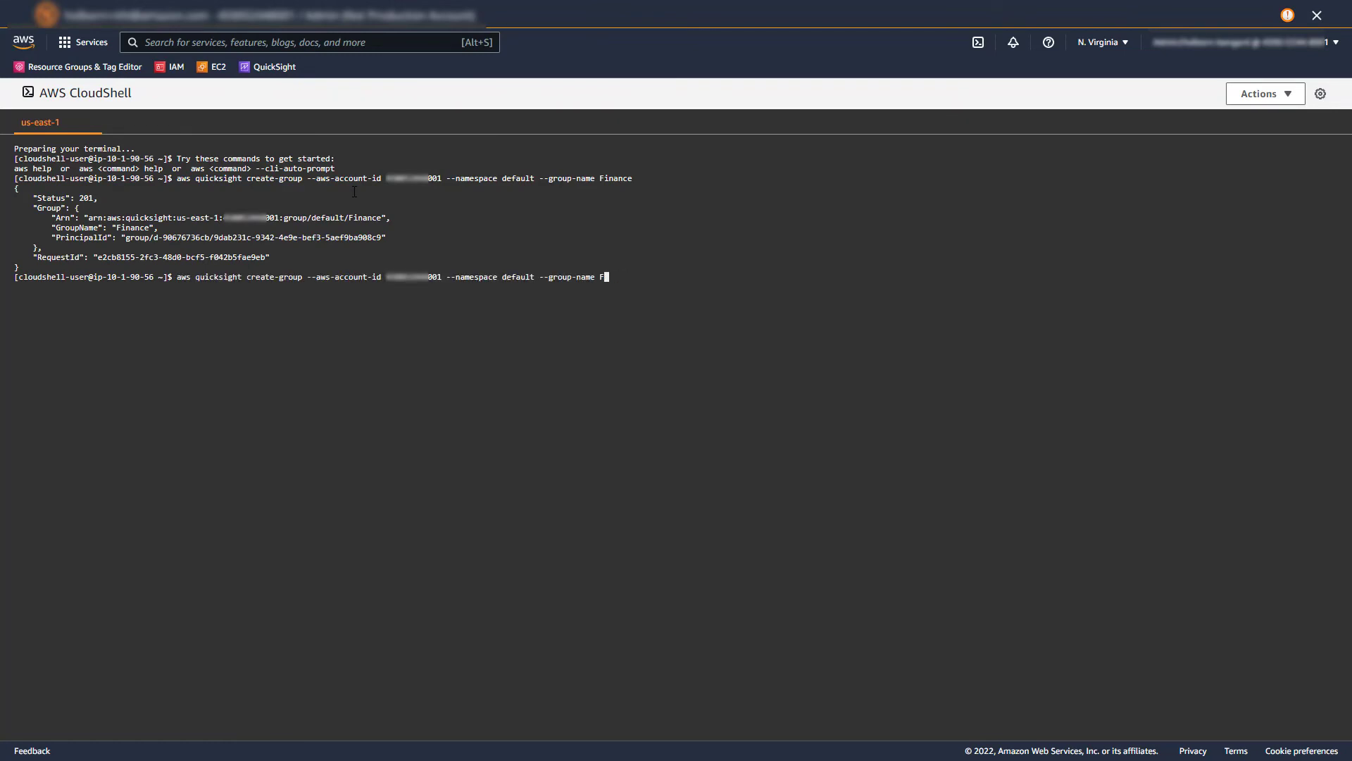
text(Engineering)
key(Return)
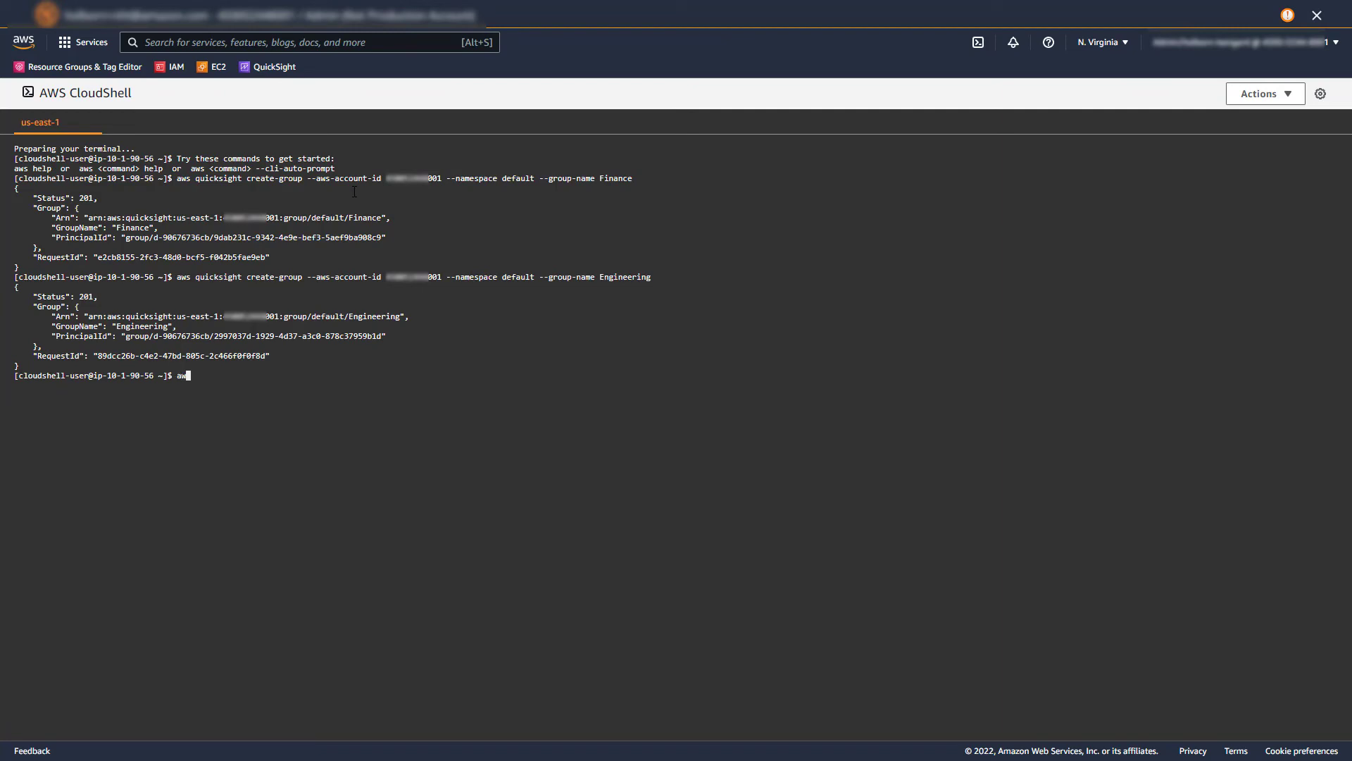
Add the demo user to Engineering and the admin user to Finance with create-group-membership.
text(aws quicksight create-group-membership --aws-account-id XXXXXXXXX00)
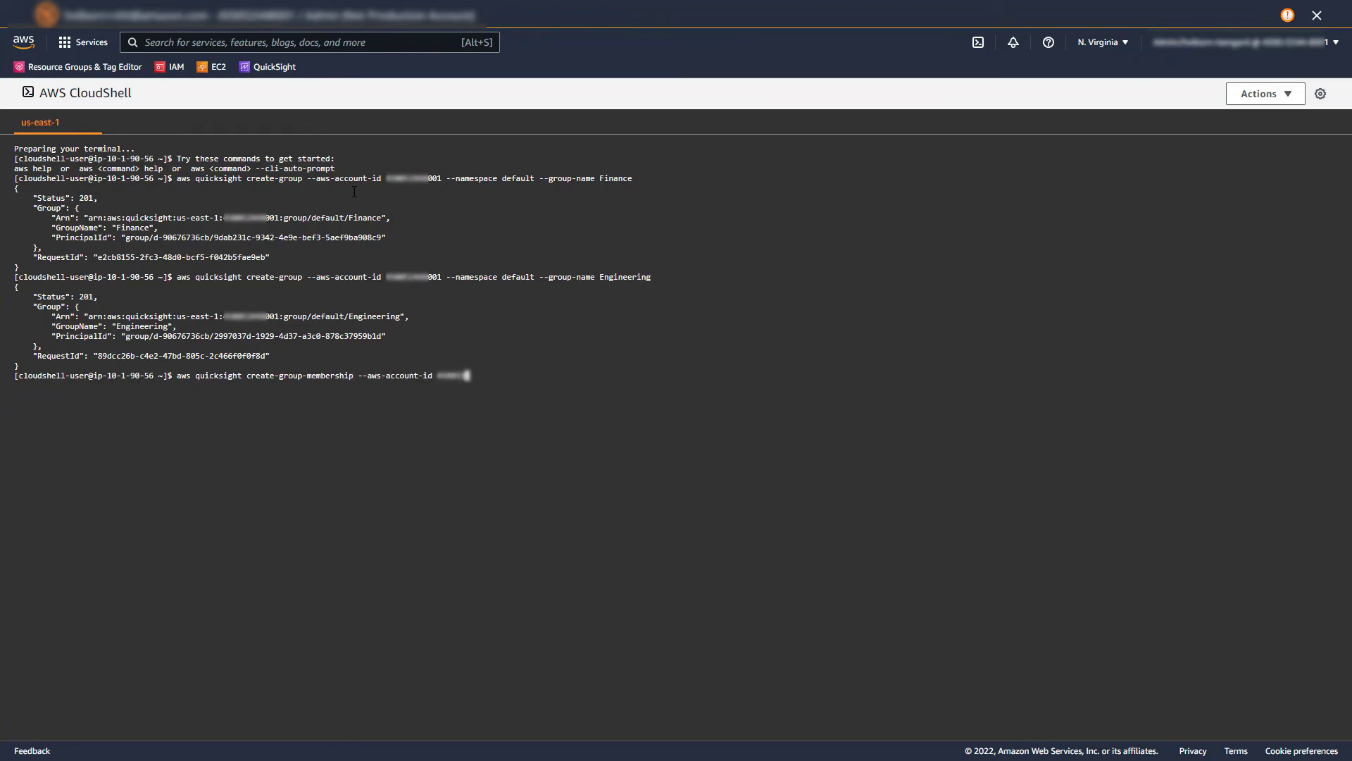
text(1 --namespace default --group-name Engineering --member-name )
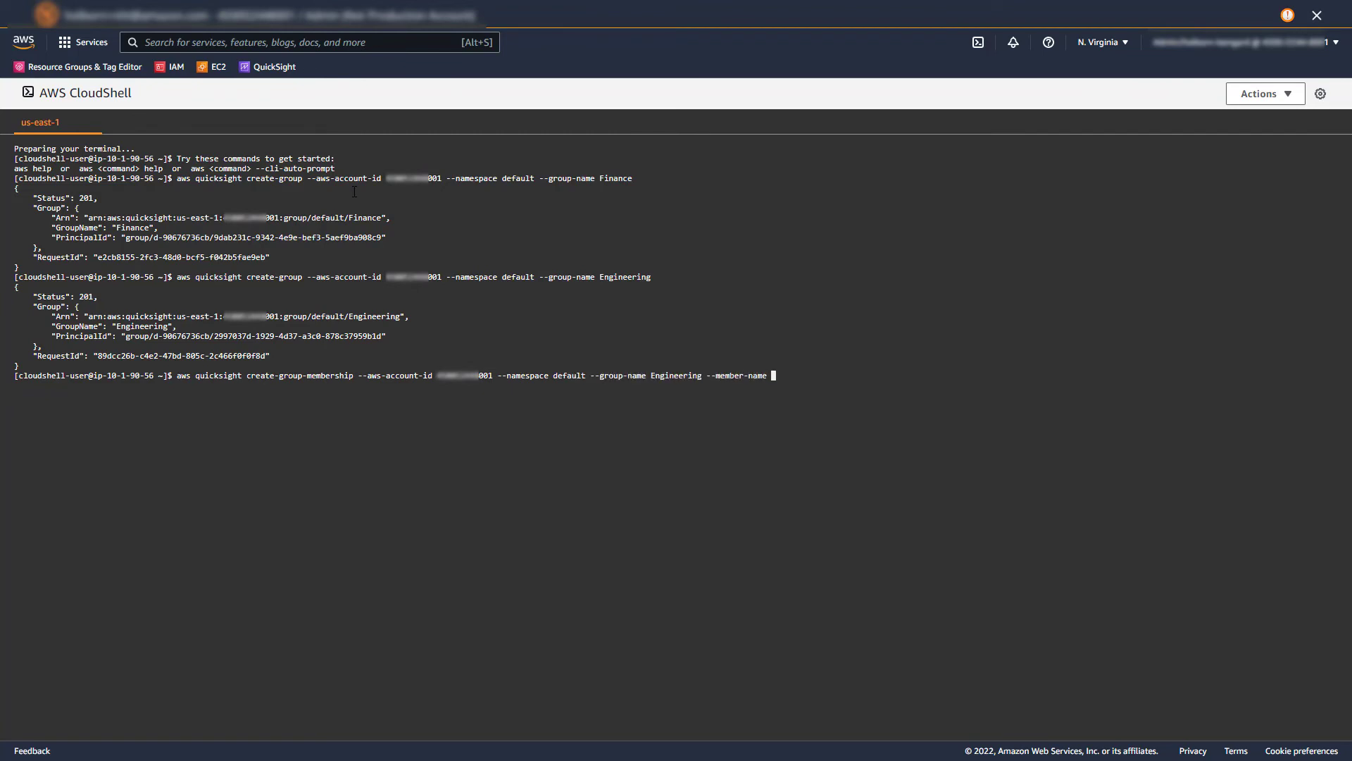
text(DemoUser)
key(Return)
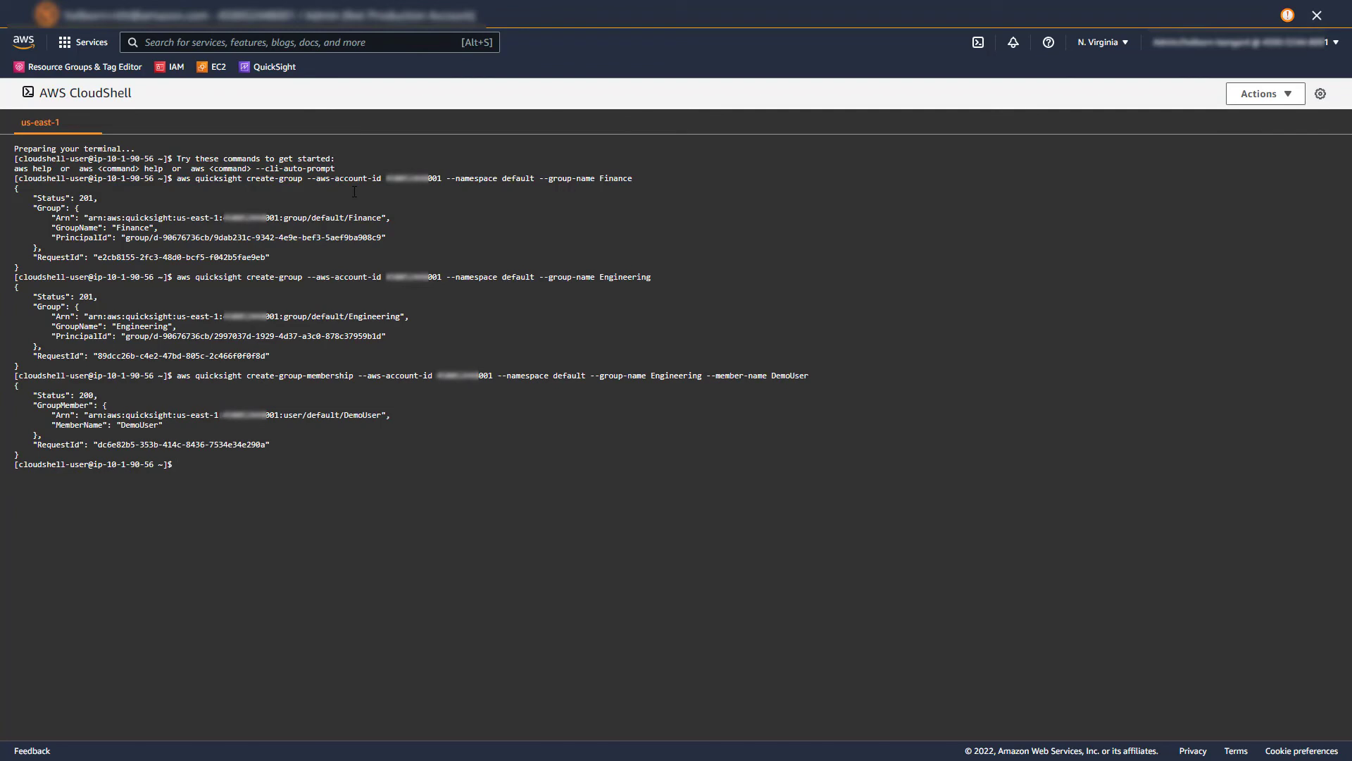
key(Up)
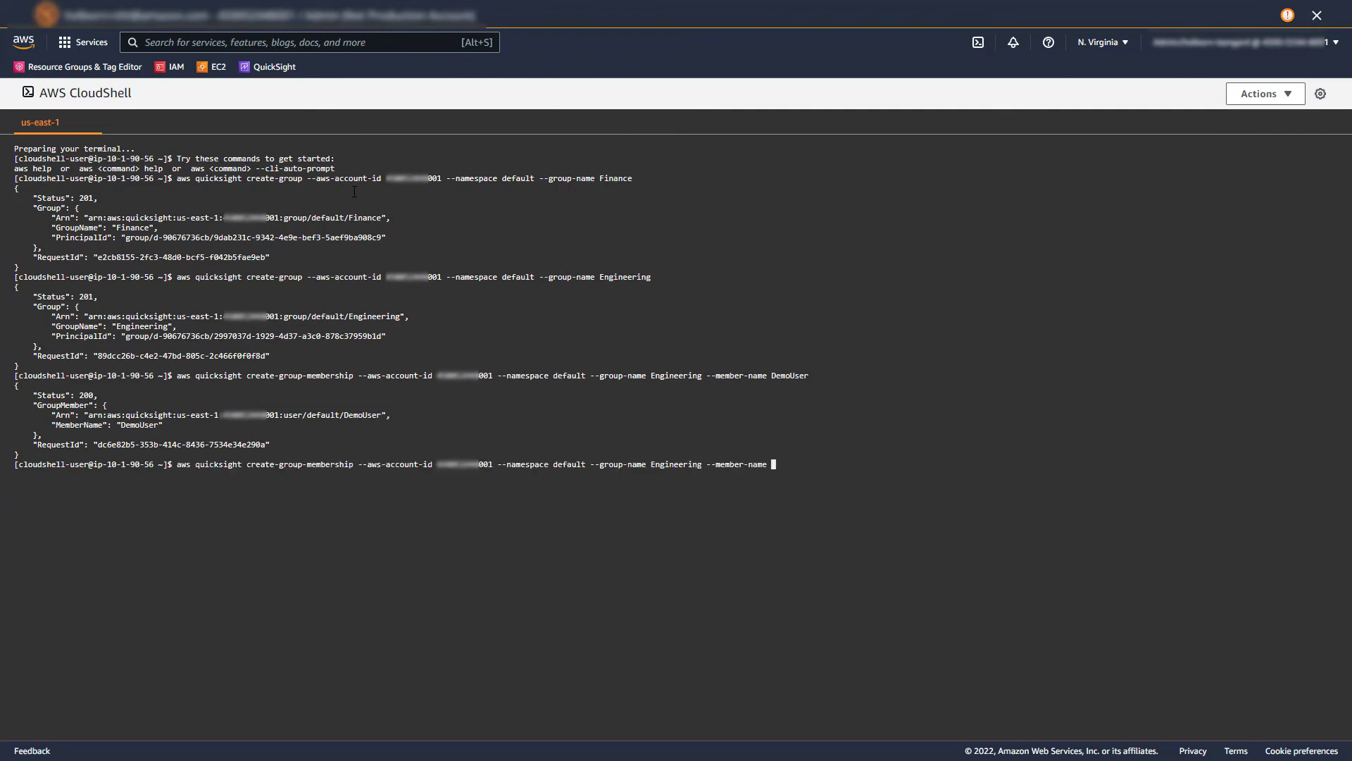
key(BackSpace)
key(BackSpace)
key(BackSpace)
key(BackSpace)
key(BackSpace)
key(BackSpace)
key(BackSpace)
key(BackSpace)
key(BackSpace)
key(BackSpace)
key(BackSpace)
text(Finance)
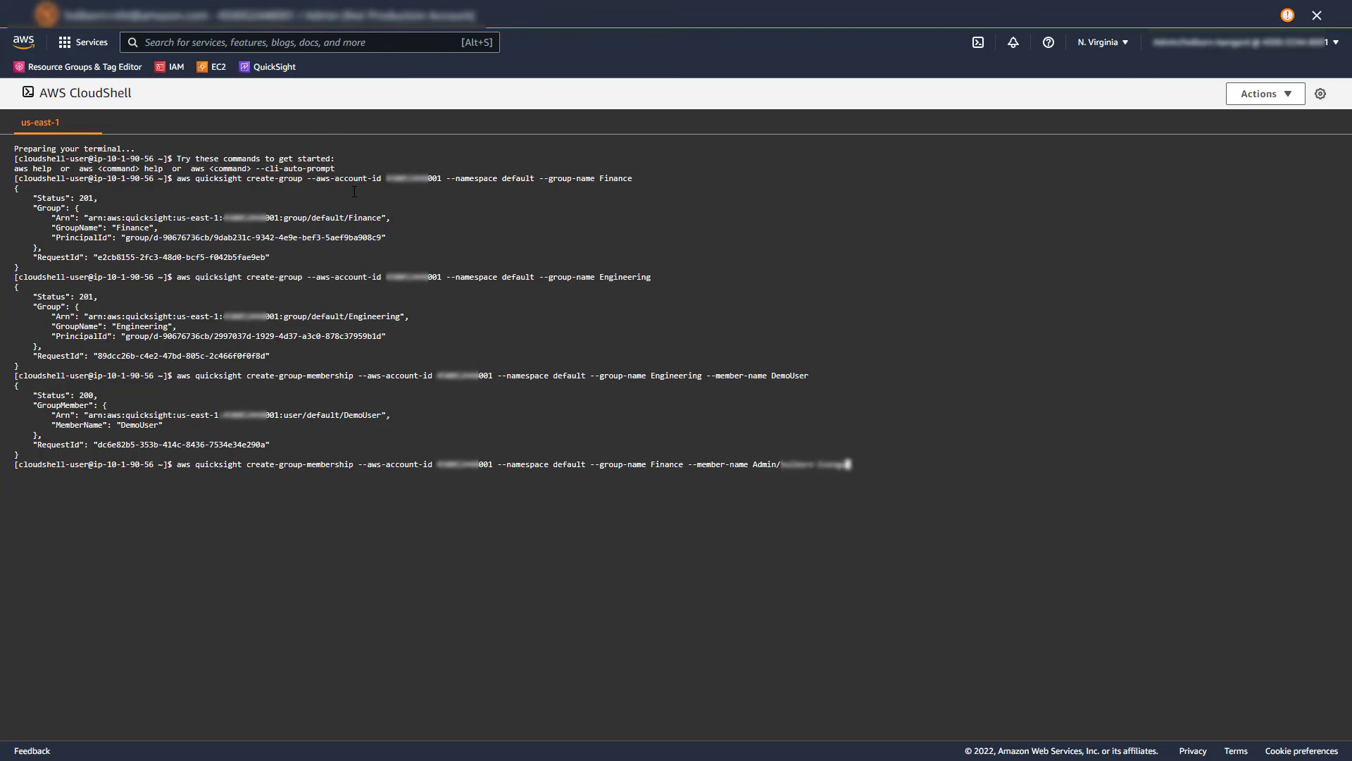
key(Return)
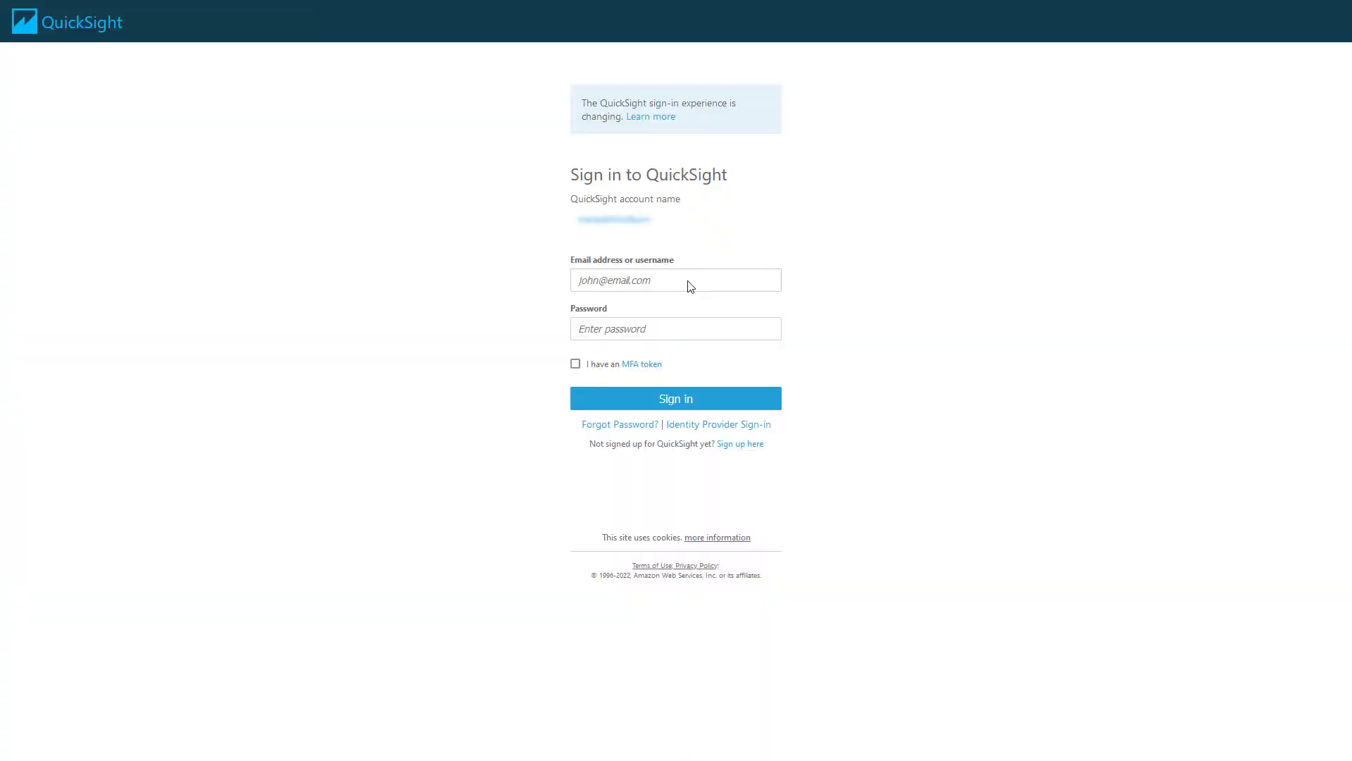
Sign in to QuickSight as DemoUser with the account password.
click(691, 284)
text(DemoUser)
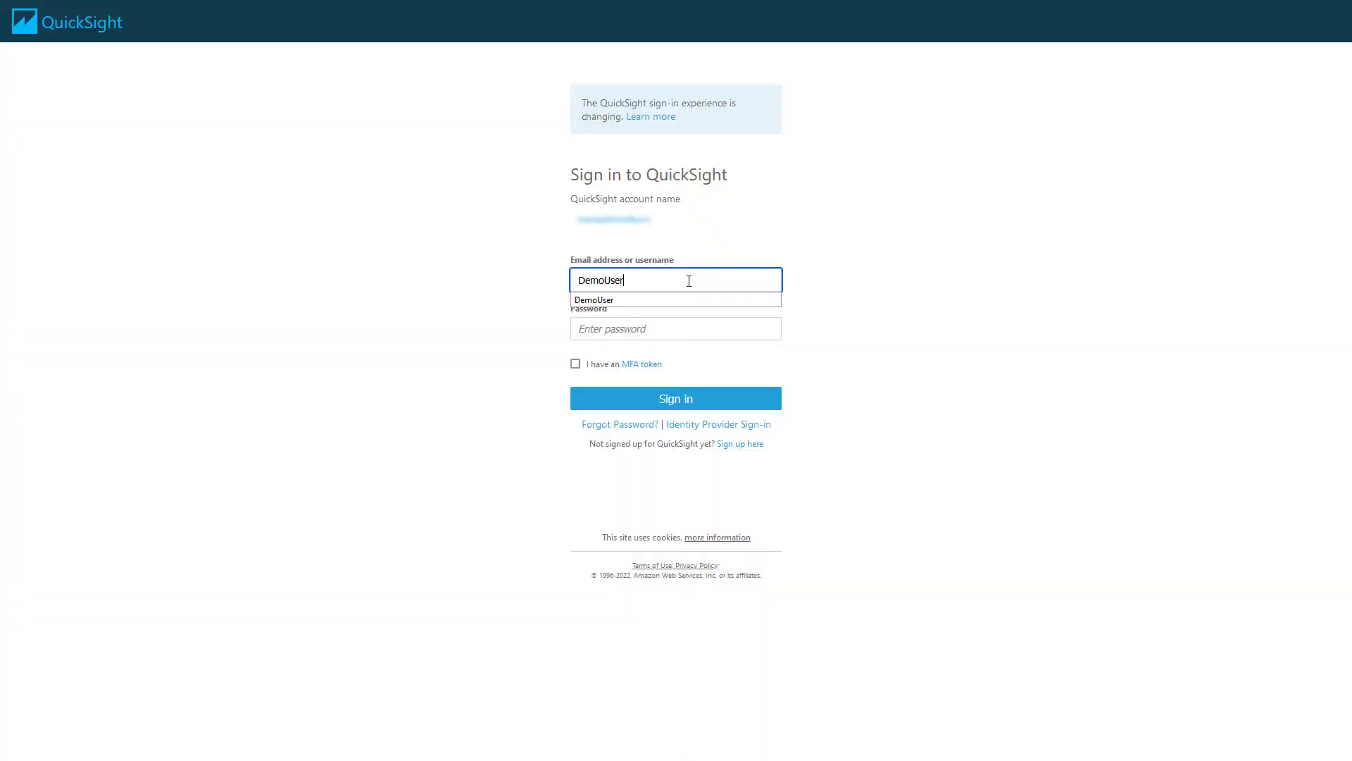
key(Tab)
text(•)
key(Return)
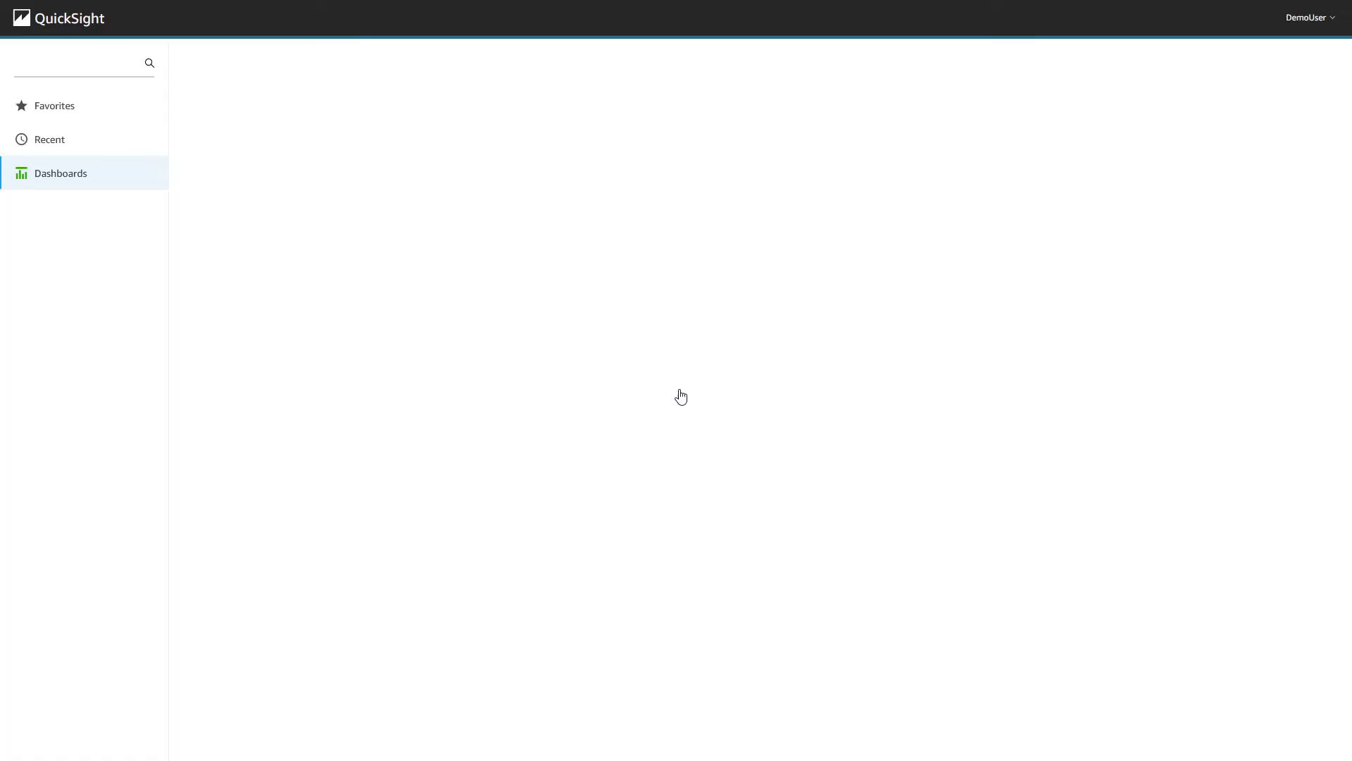
Open the CUDOSDemo dashboard and confirm Account Name lists only the Engineering account.
click(227, 182)
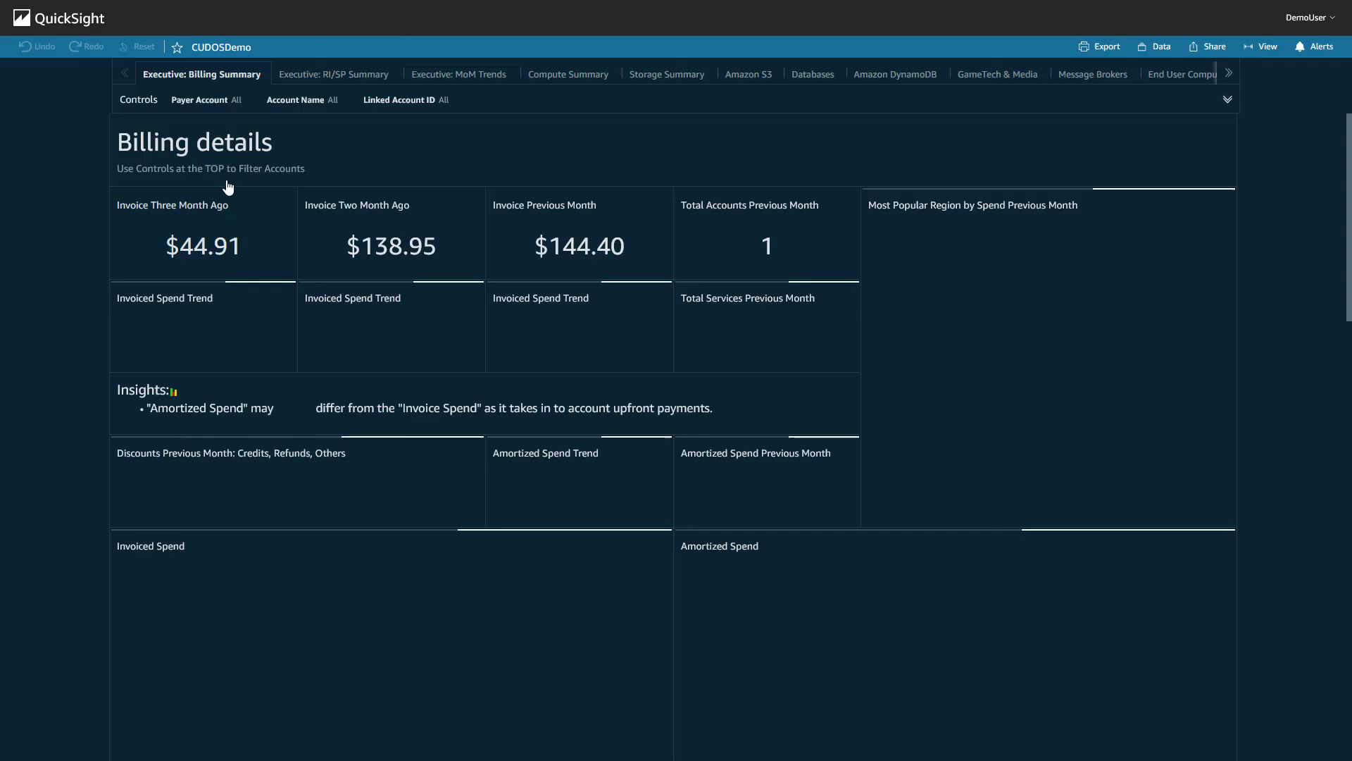
click(804, 105)
click(661, 142)
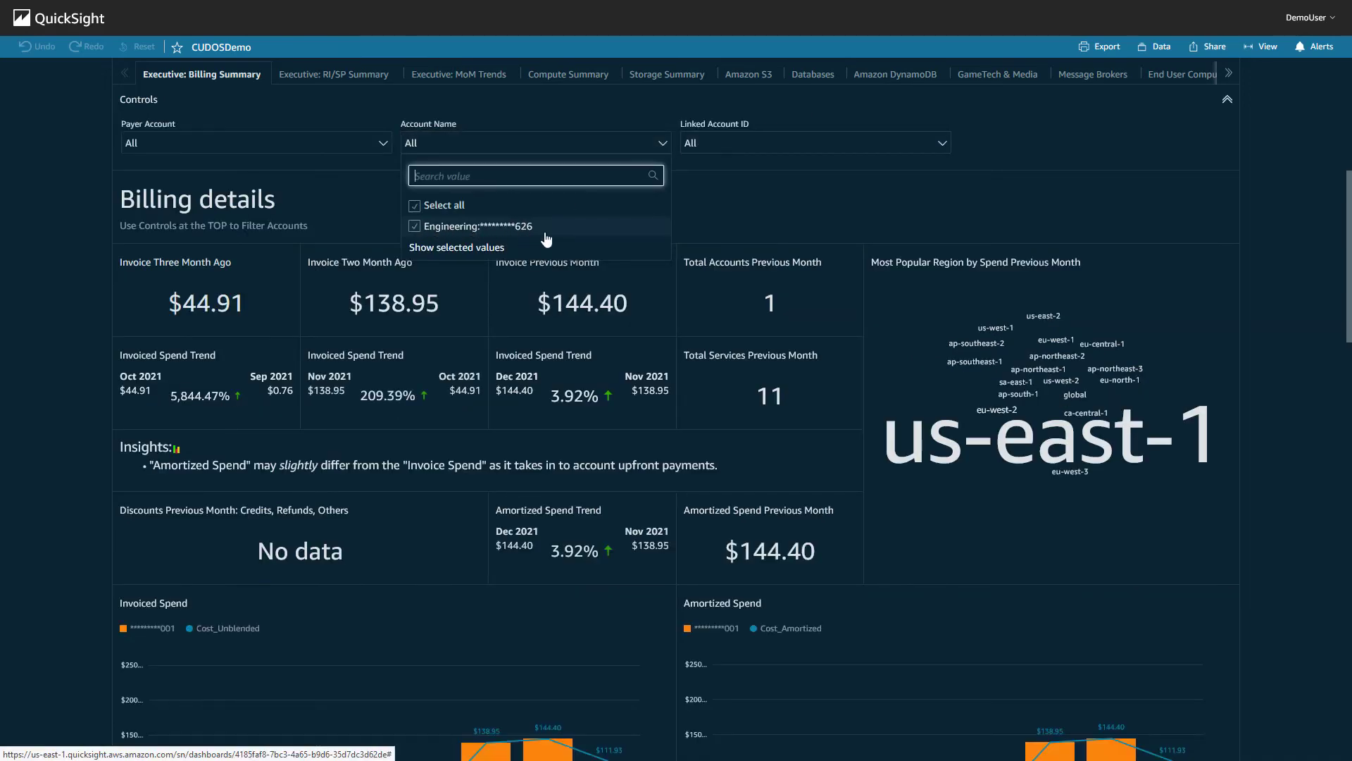
click(1118, 214)
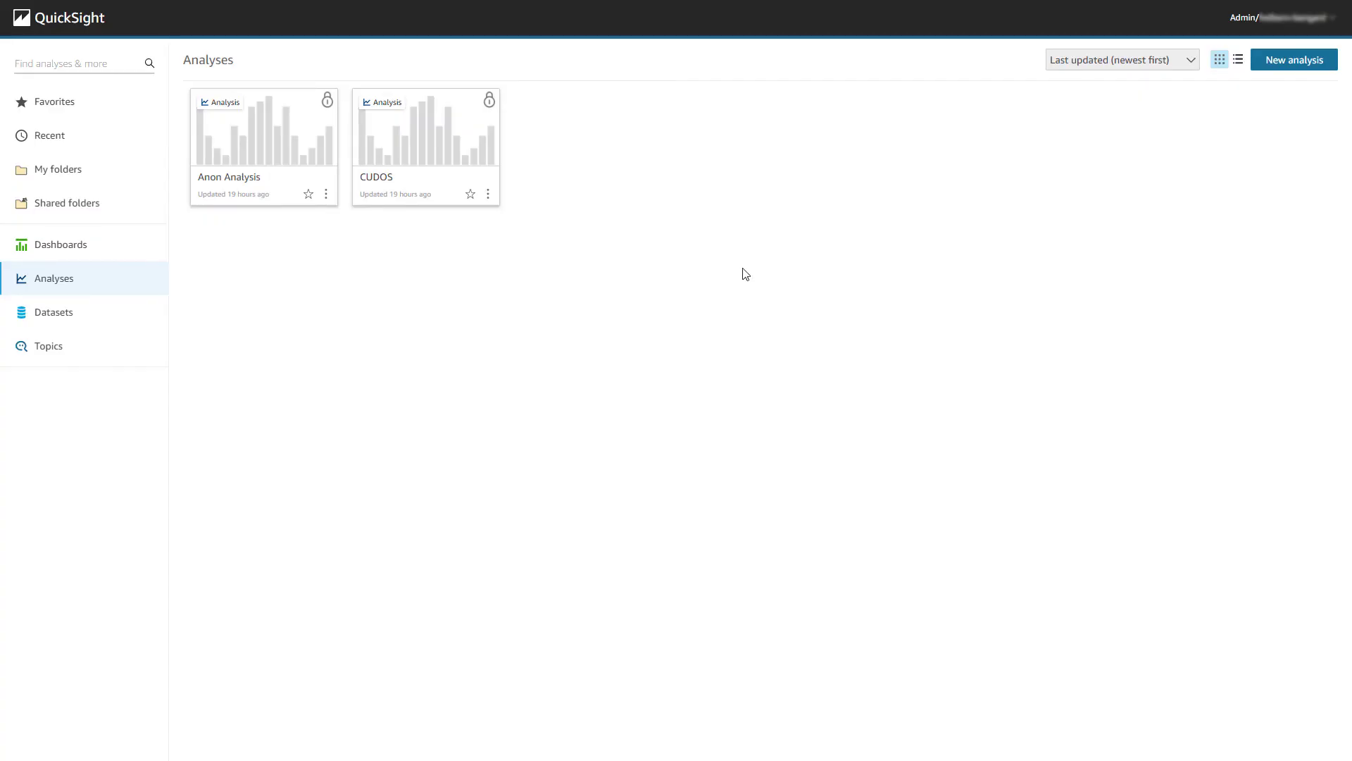
As admin, open CUDOSDemo and check Account Name lists both Engineering and Payer accounts.
click(70, 247)
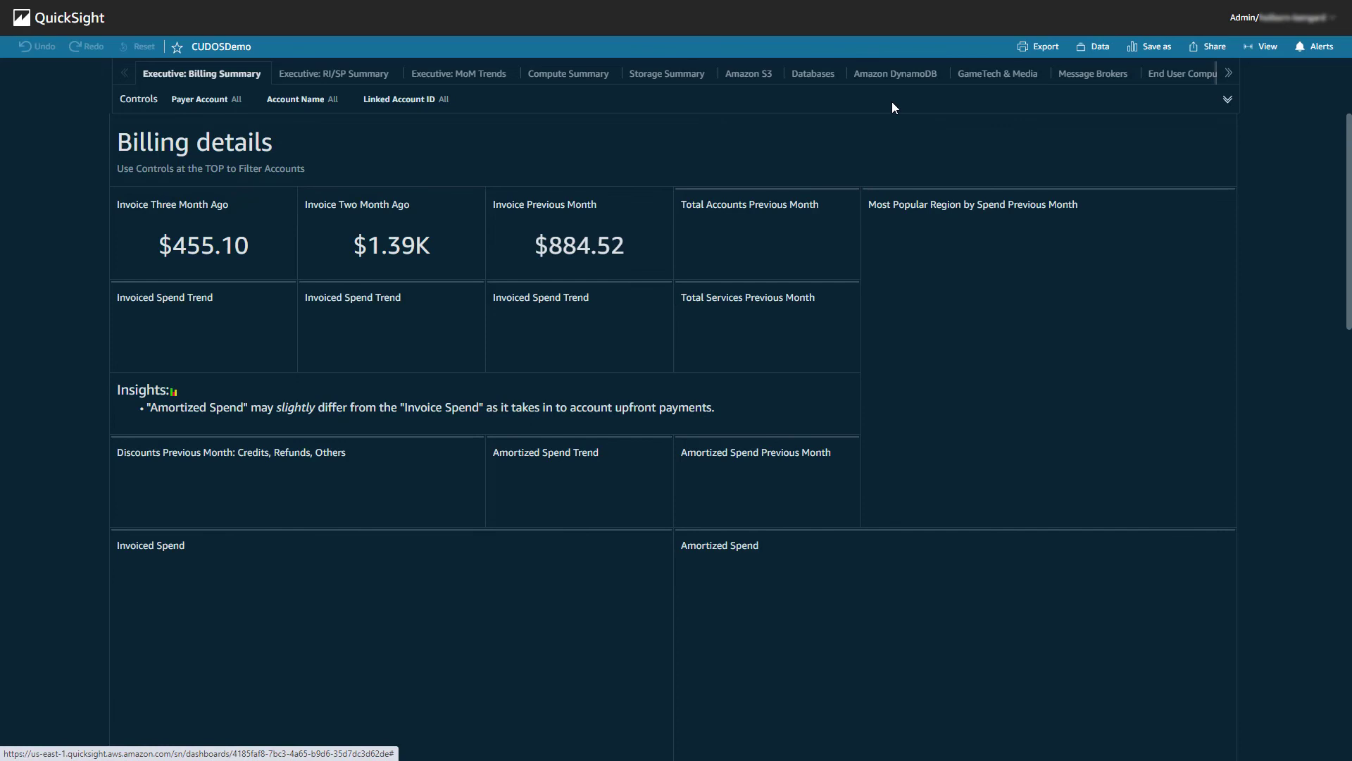
click(855, 104)
click(661, 141)
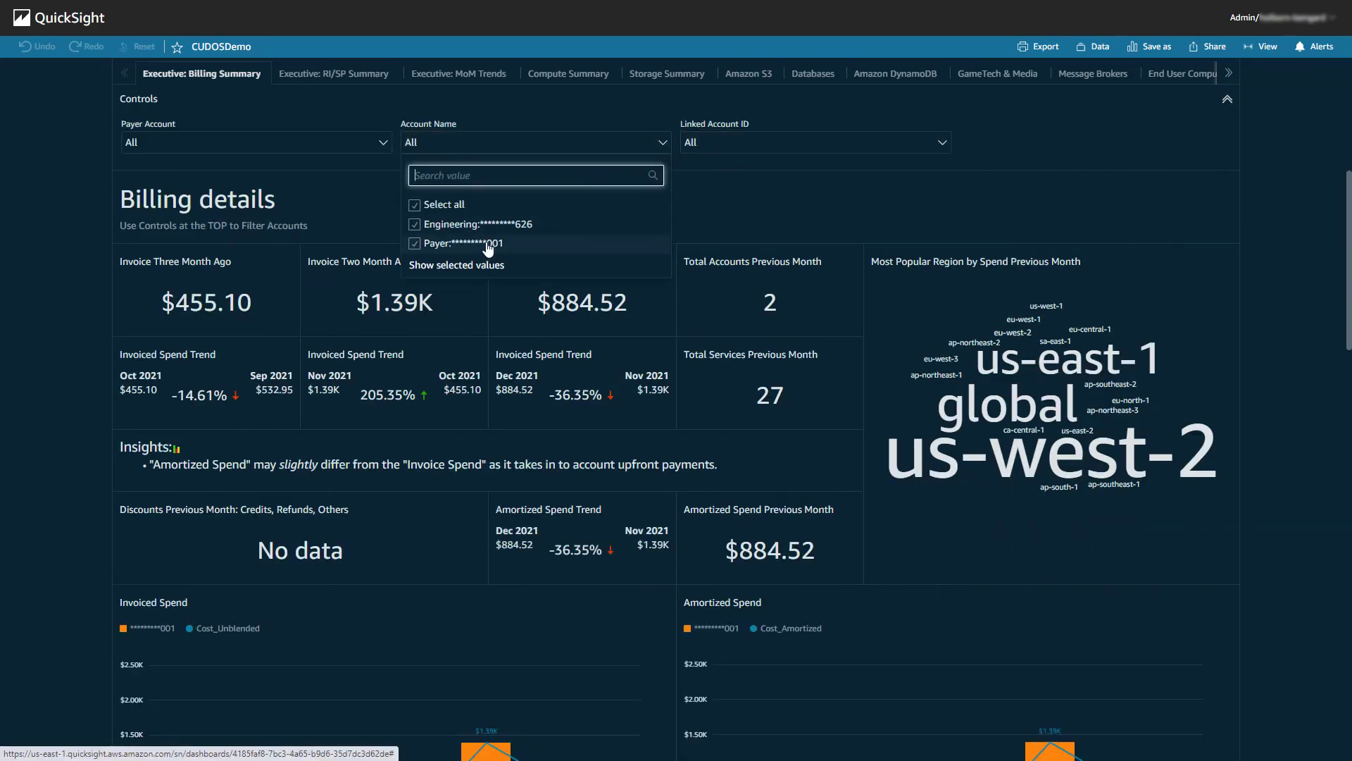